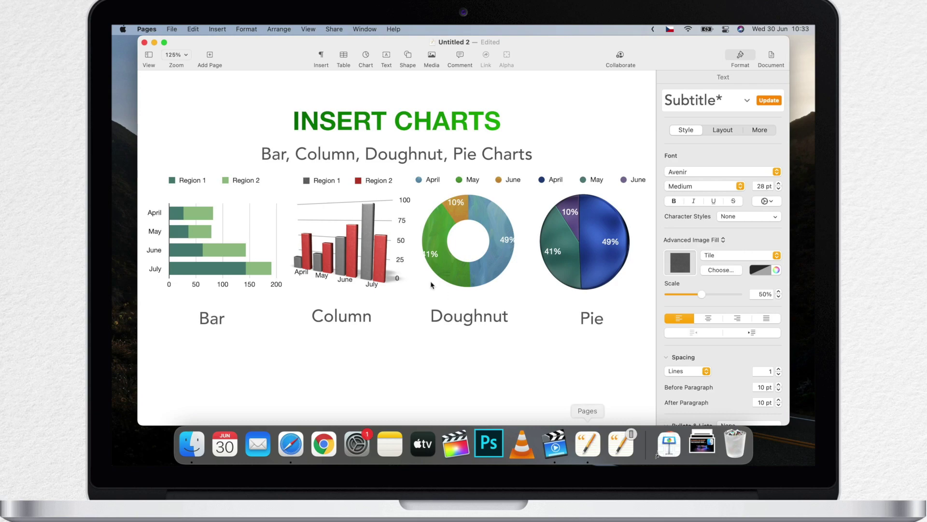
Save the scatter and bubble chart document under the name 'Charts', then quit Pages
scroll(431, 283, down, 10)
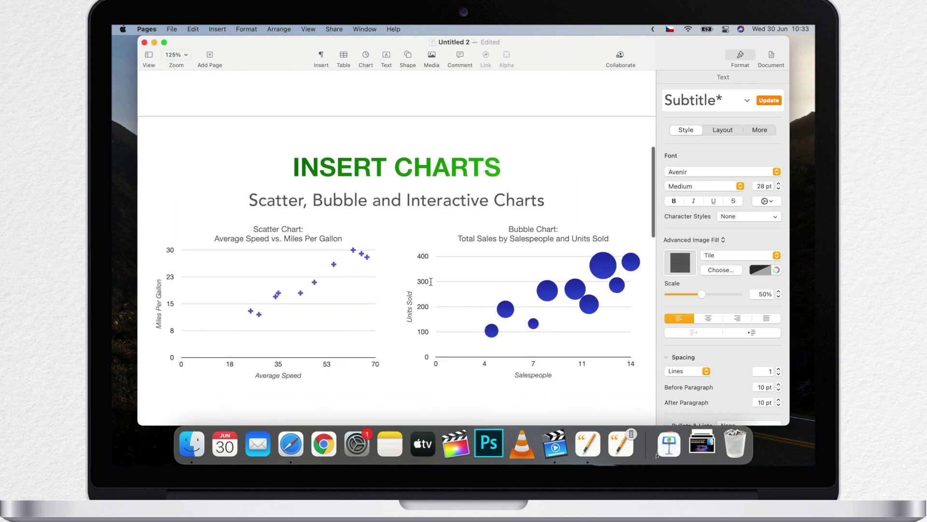
scroll(430, 281, down, 3)
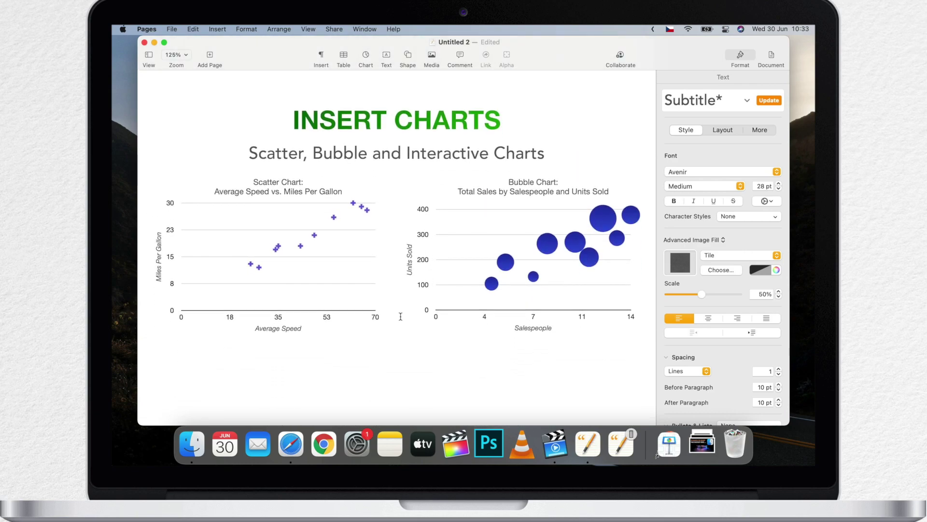
key(super+s)
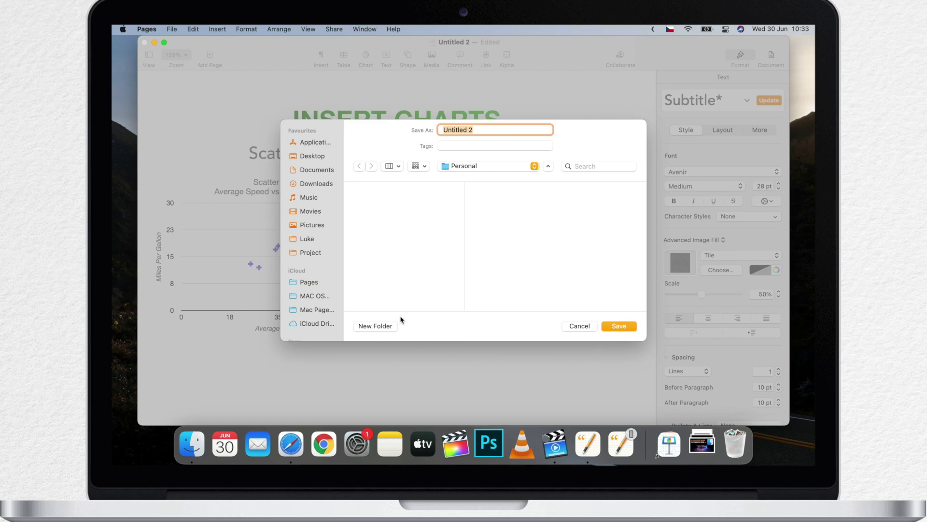
text(Charts)
click(618, 326)
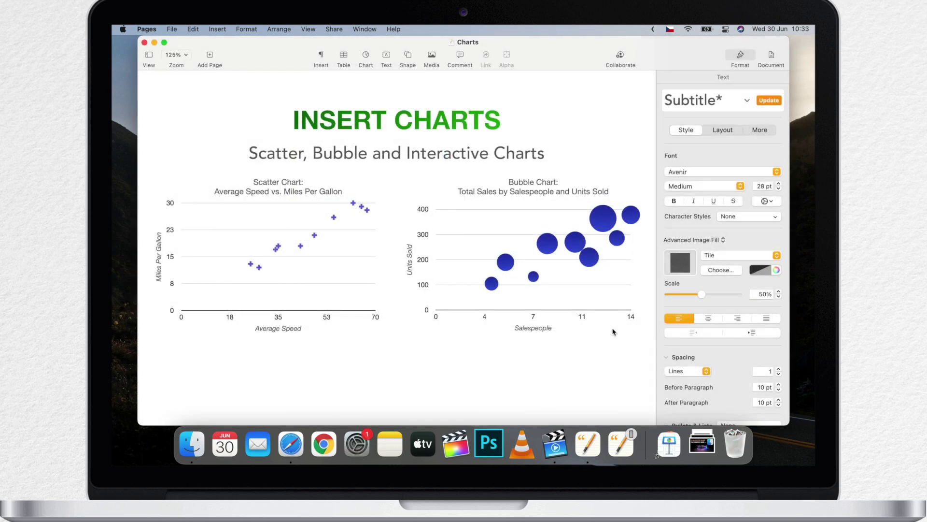
key(super+q)
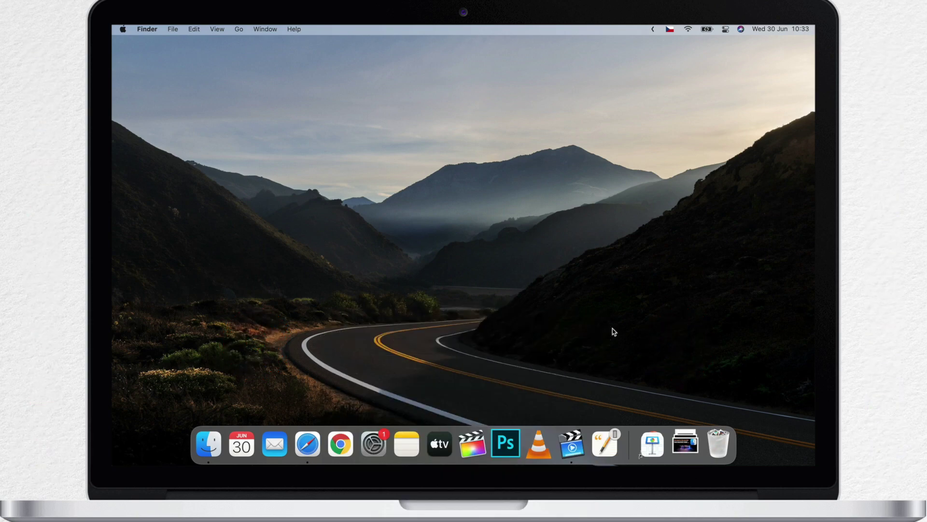
Relaunch Pages from the Dock's office apps and reveal Charts in the Personal folder in Finder
click(652, 444)
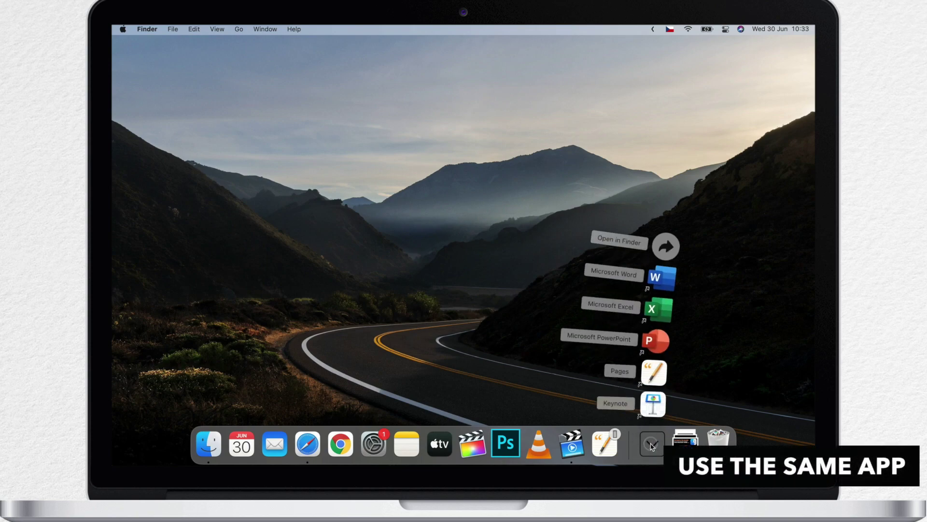
click(653, 373)
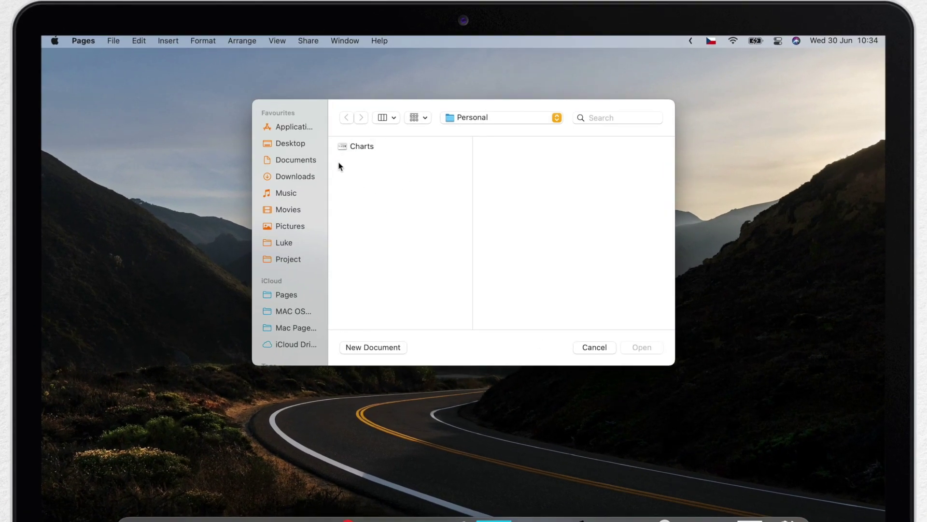
click(364, 151)
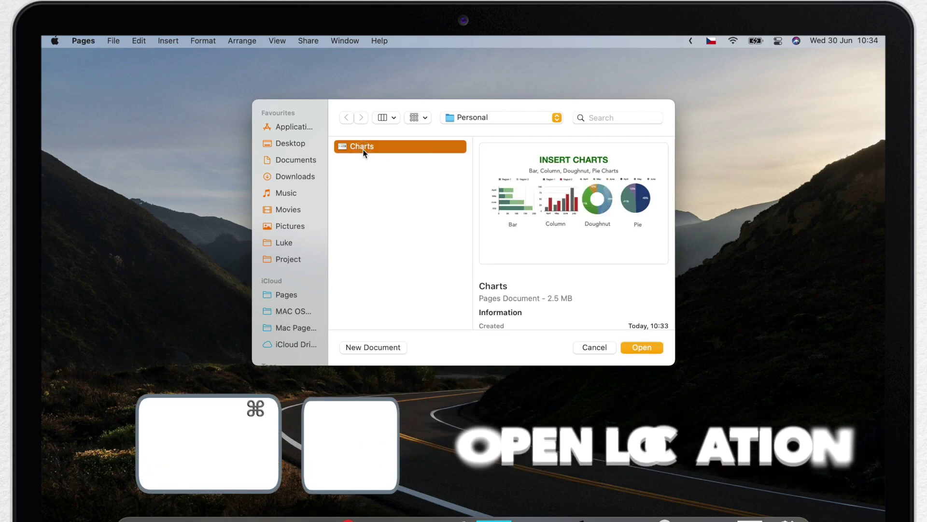
key(super+r)
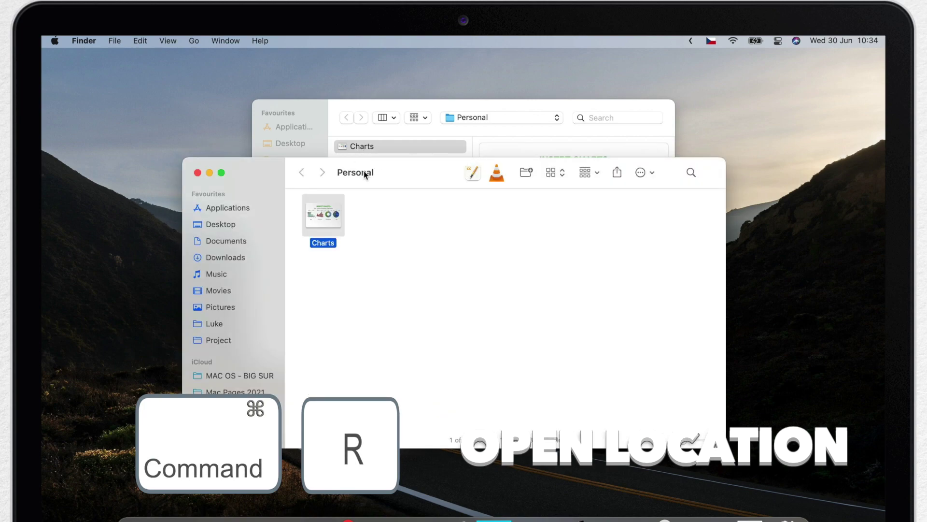
click(347, 245)
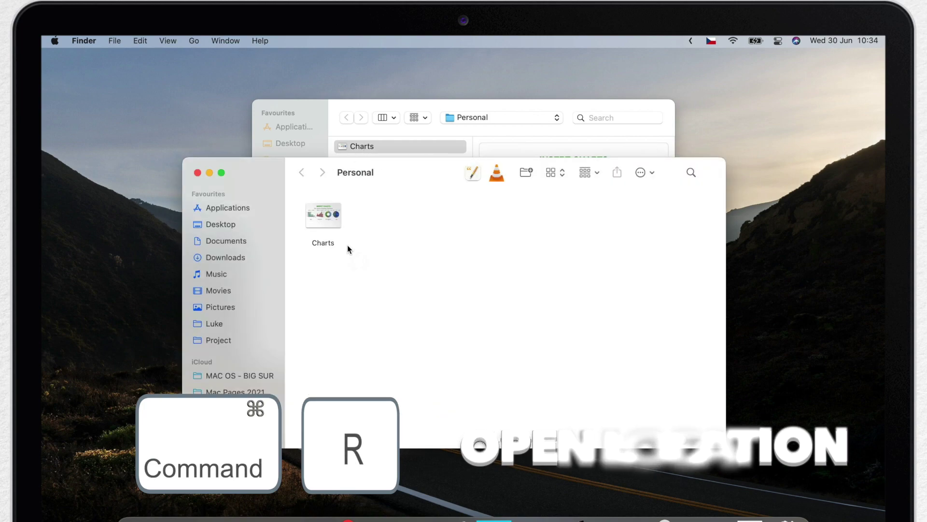
Close the Finder window and reopen Charts from File > Open Recent
click(198, 172)
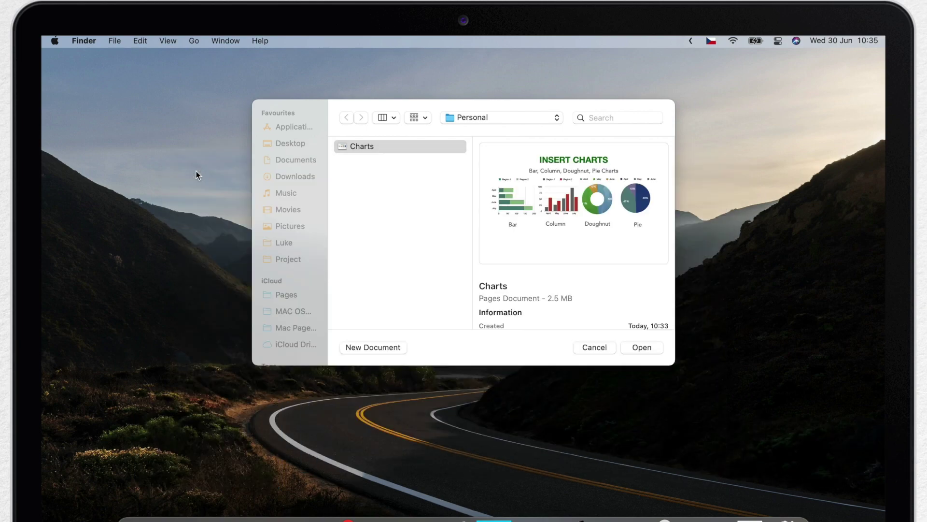
click(380, 202)
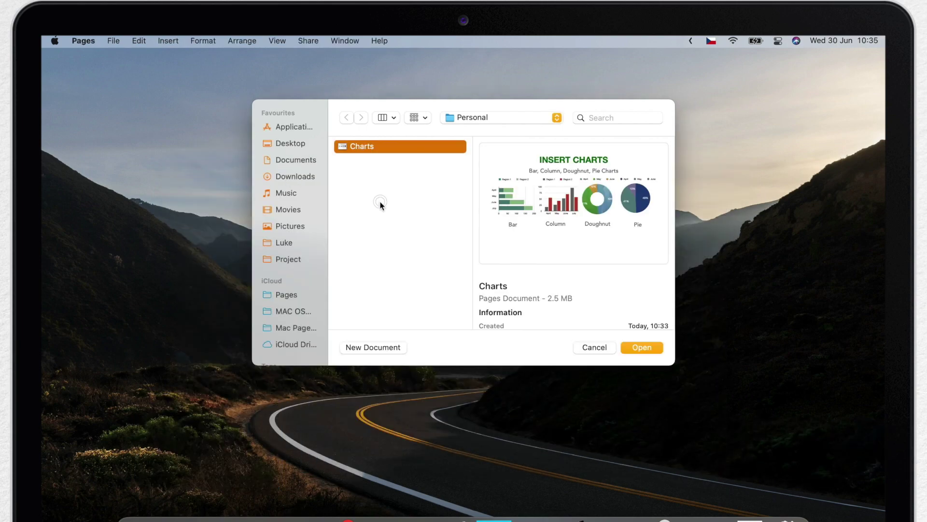
click(114, 44)
mouse_move(112, 86)
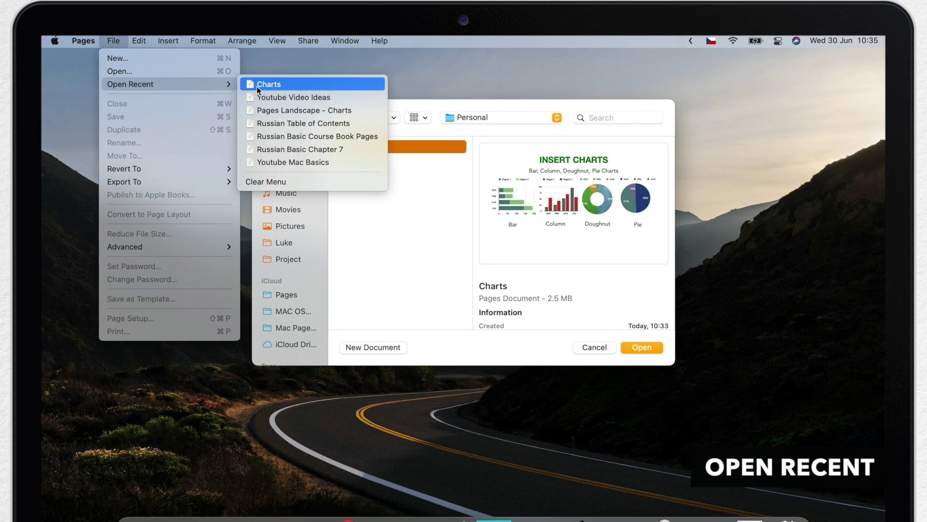
click(307, 86)
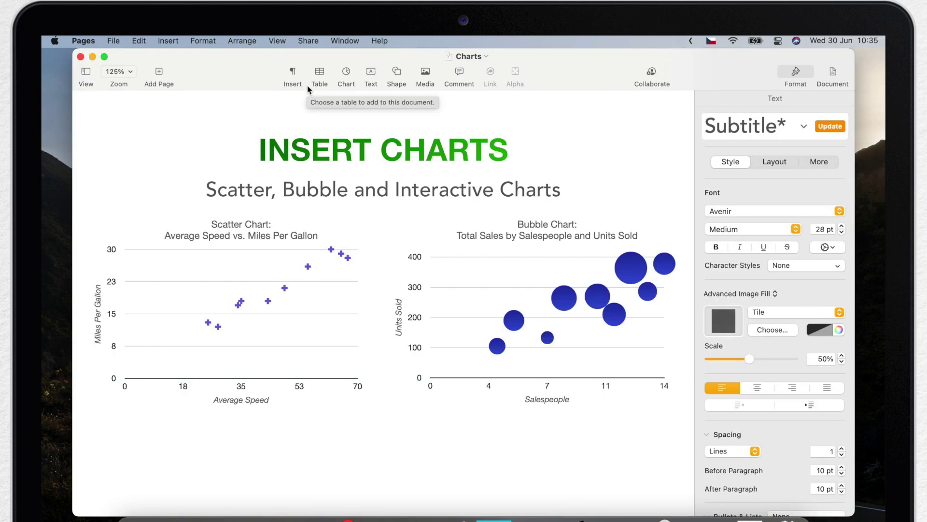
Confirm from the title menu that Charts is saved in Personal, then close the document
click(471, 57)
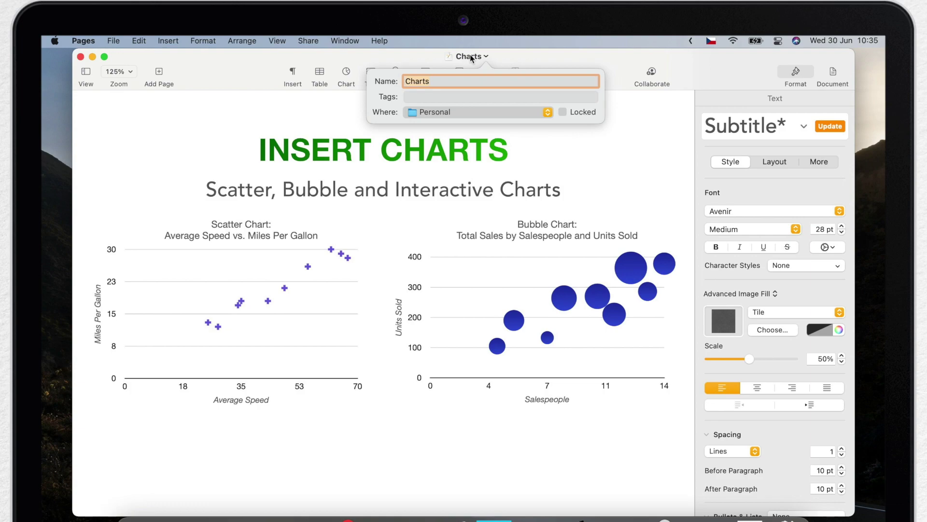
click(547, 112)
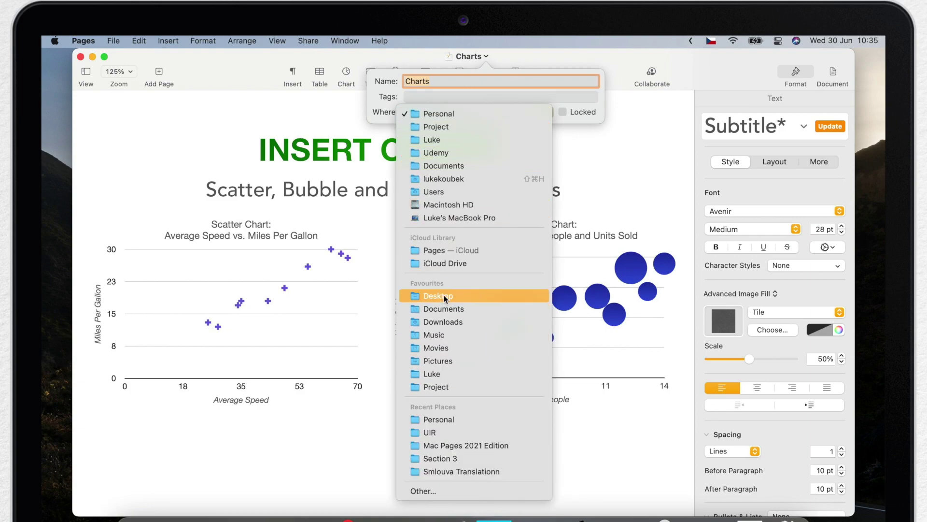
click(626, 157)
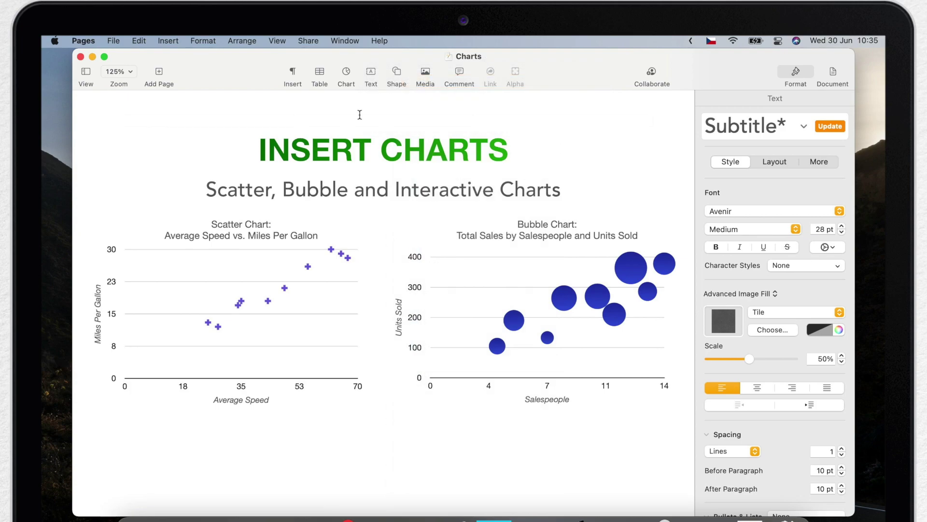
click(80, 56)
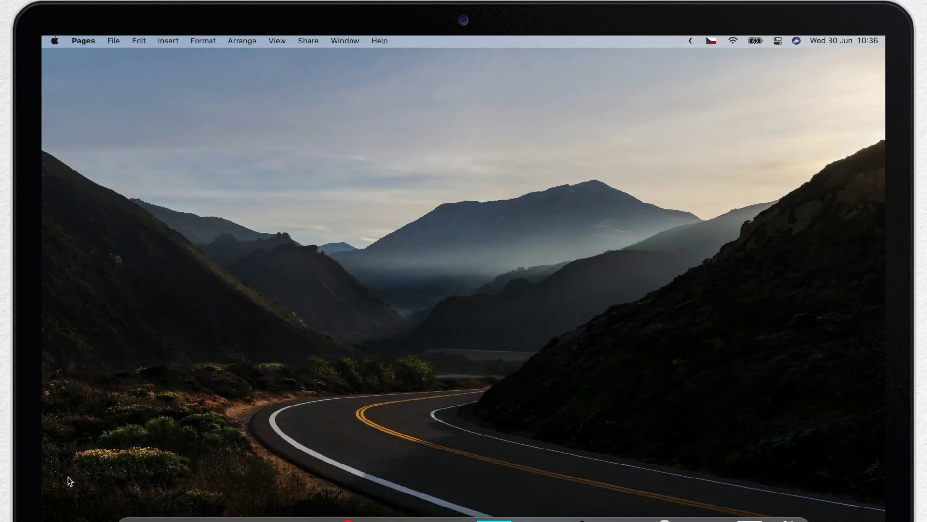
Open a new Finder window on Go > Recents and select the Charts document
click(236, 399)
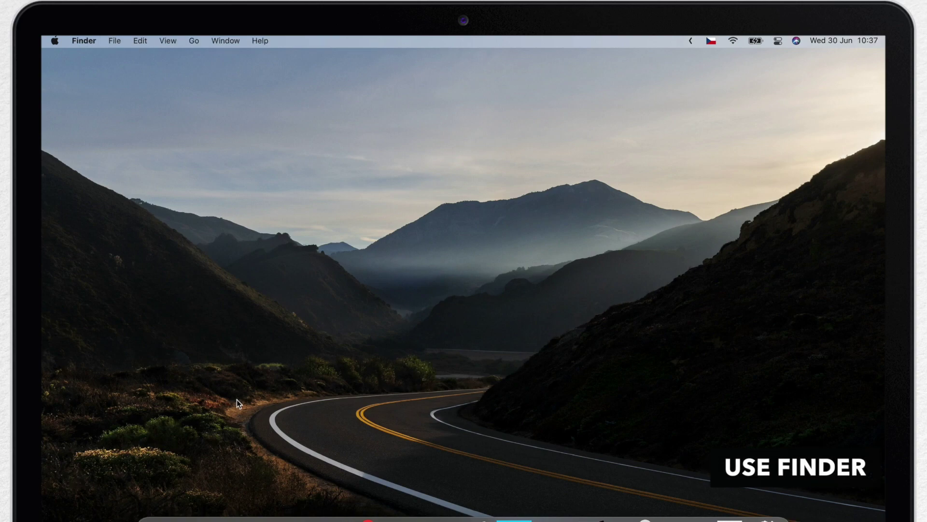
key(super+n)
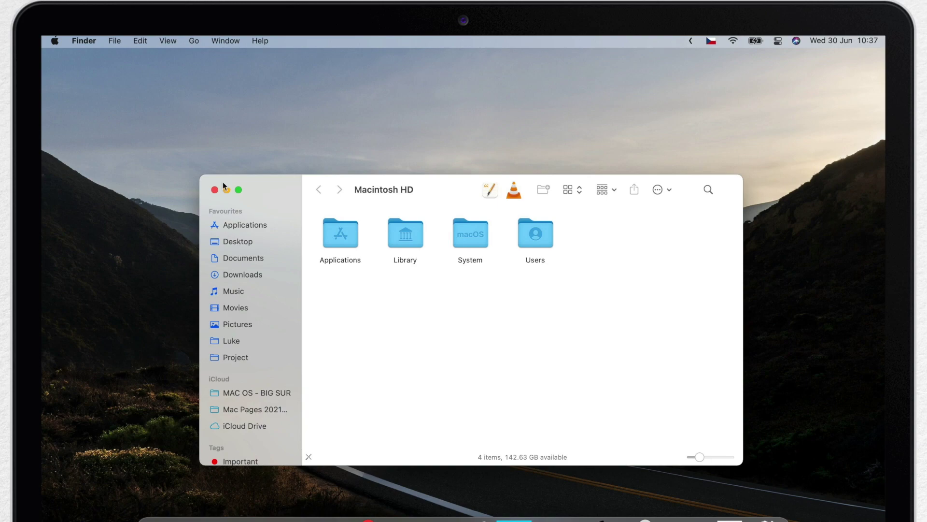
click(194, 41)
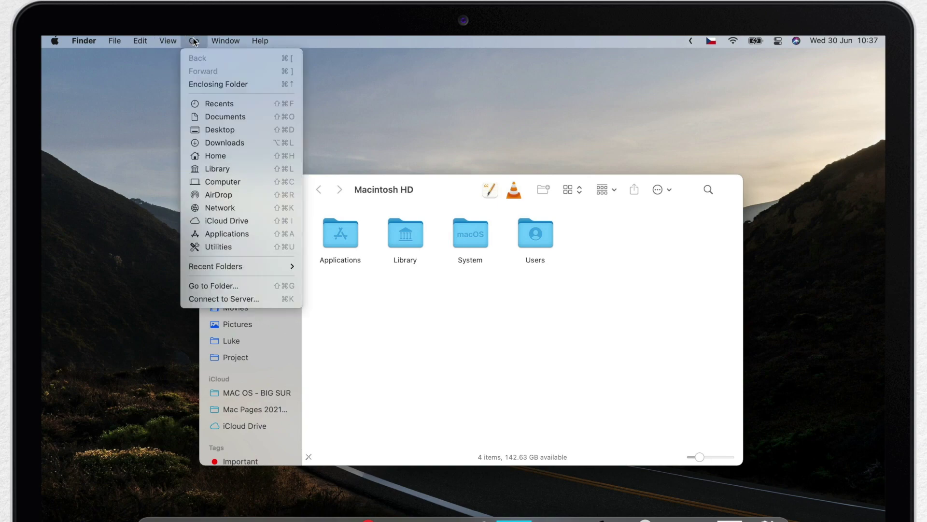
click(210, 103)
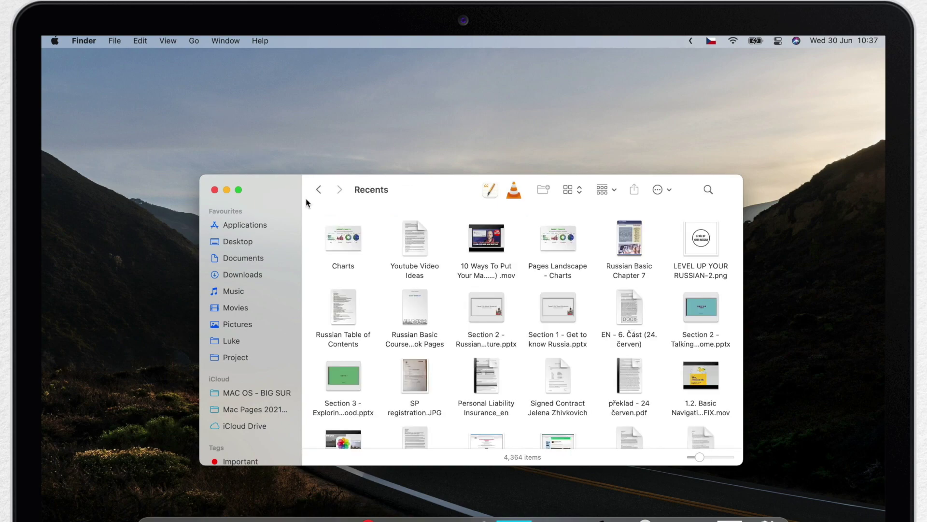
click(339, 234)
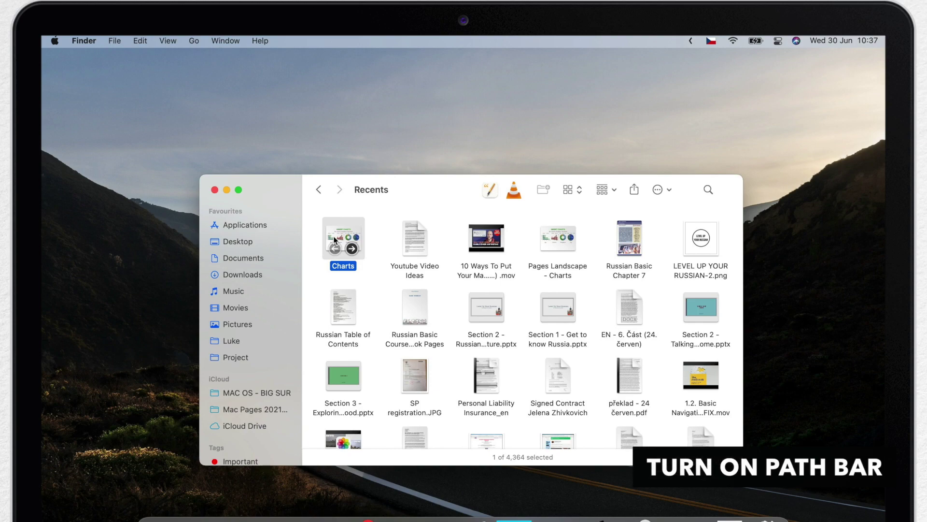
Turn on the path bar to show Charts' full folder path
click(169, 42)
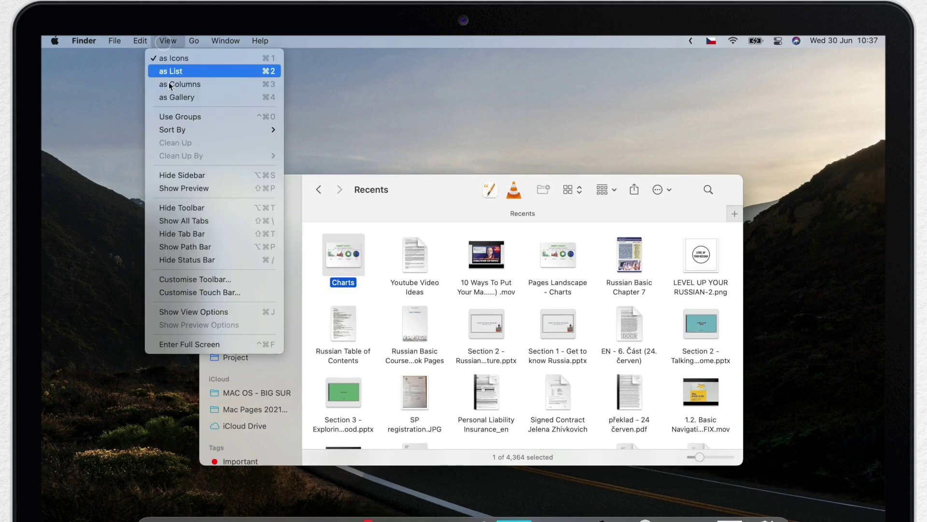
click(179, 246)
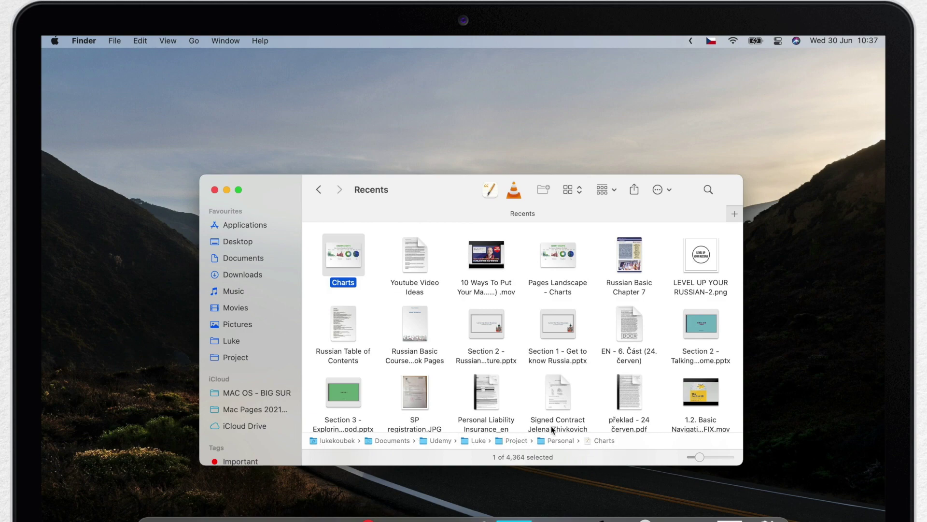
mouse_move(357, 264)
Open the enclosing Personal folder with Cmd+R, then close both Finder windows
key(super+r)
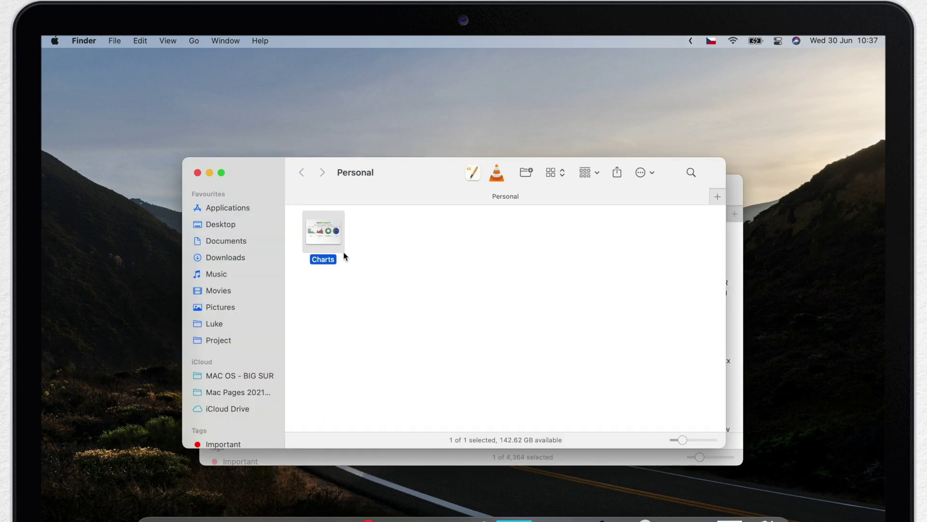
drag(402, 186, 320, 109)
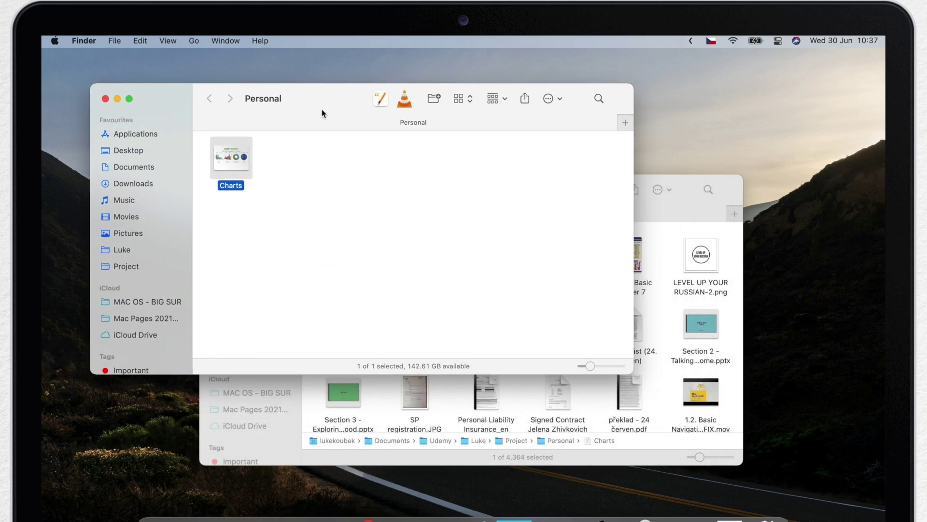
click(106, 99)
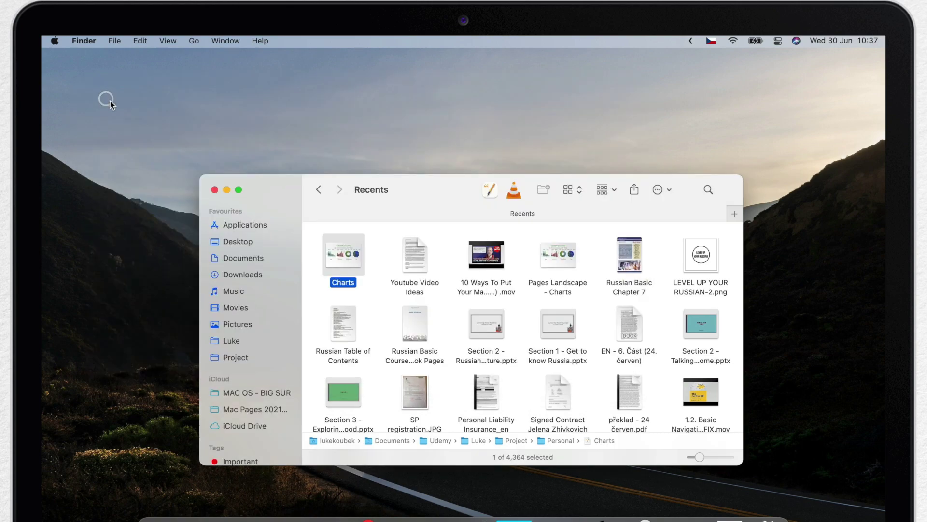
click(213, 190)
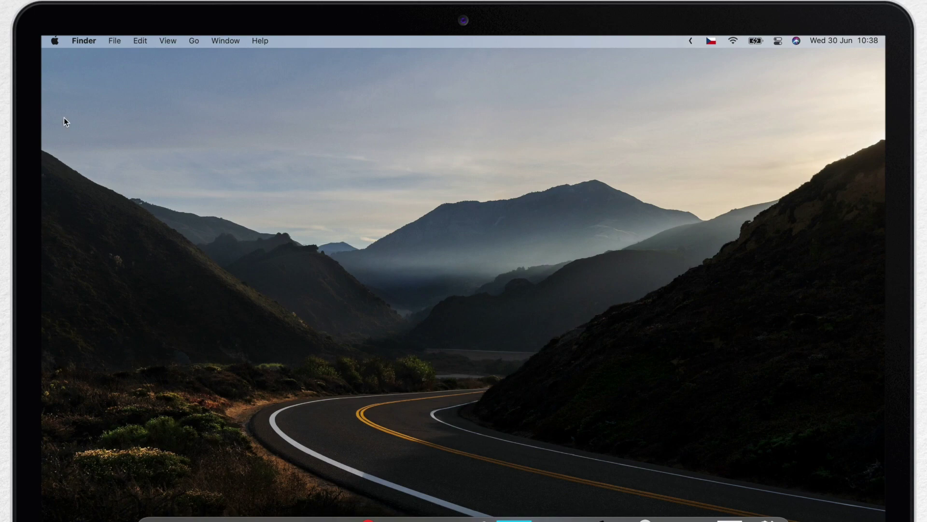
click(54, 41)
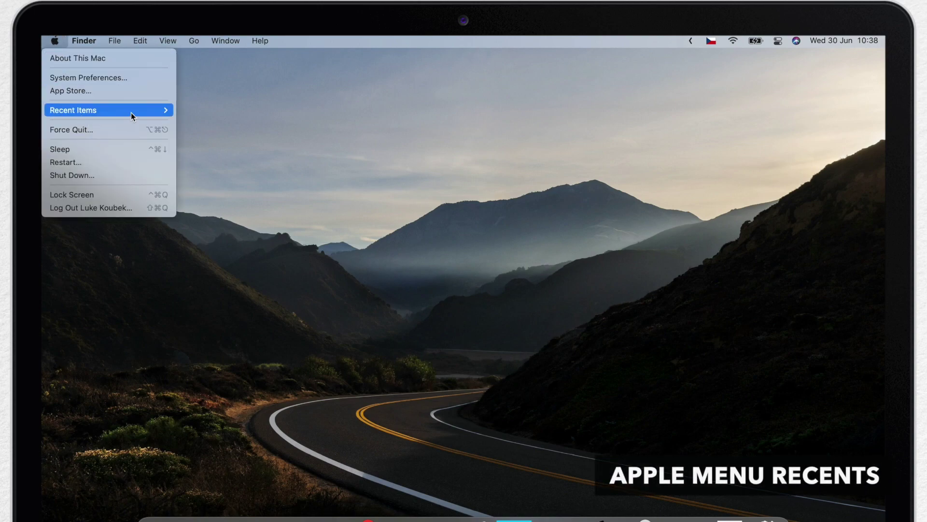
mouse_move(144, 111)
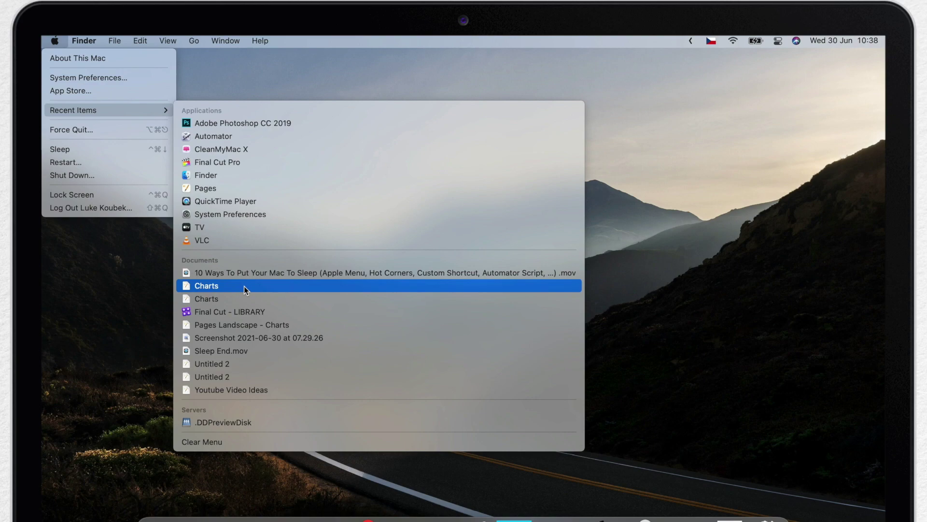
click(688, 346)
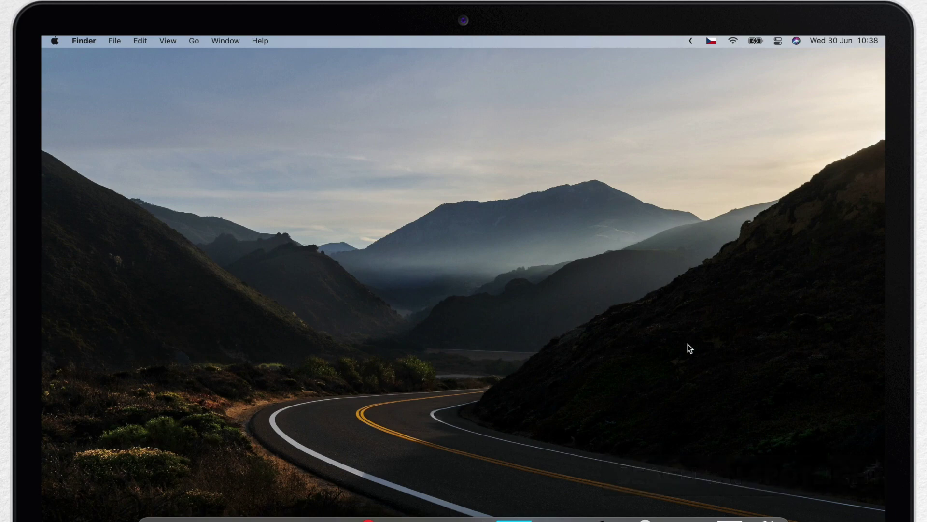
key(super+space)
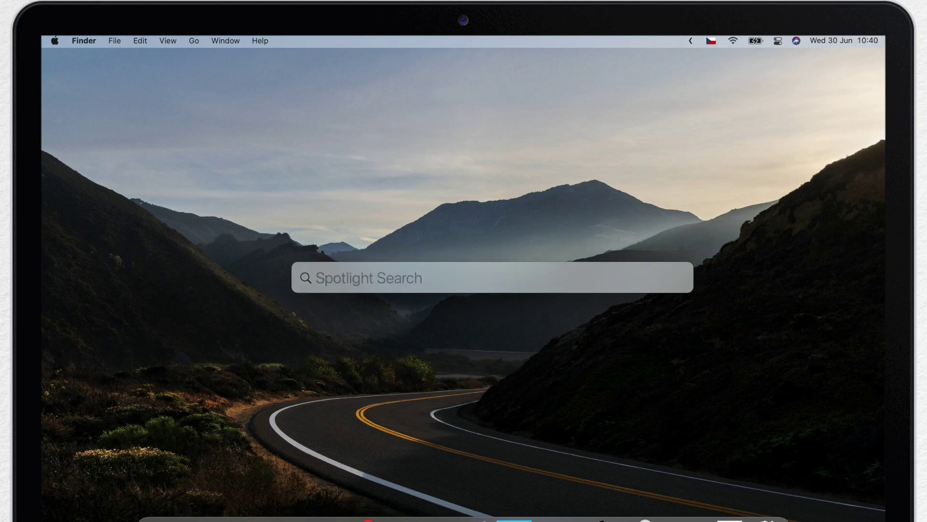
text(charts)
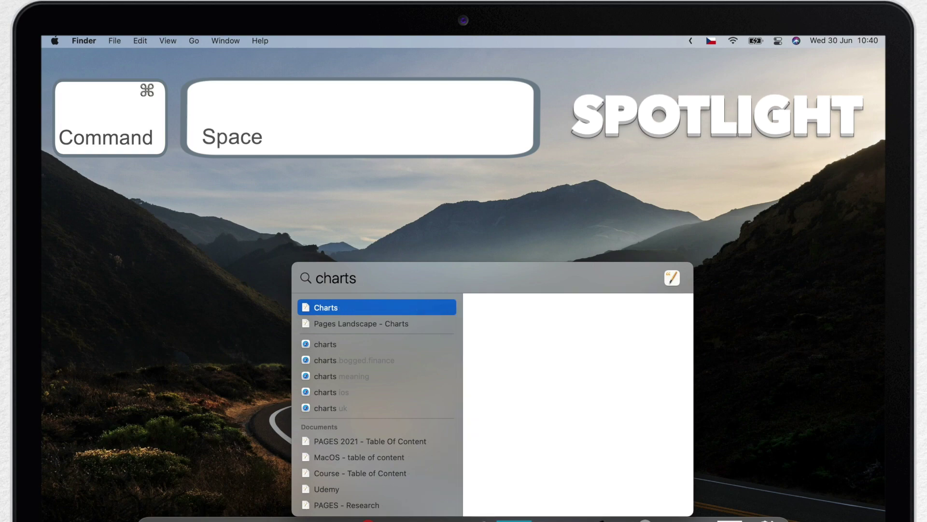
scroll(552, 412, down, 5)
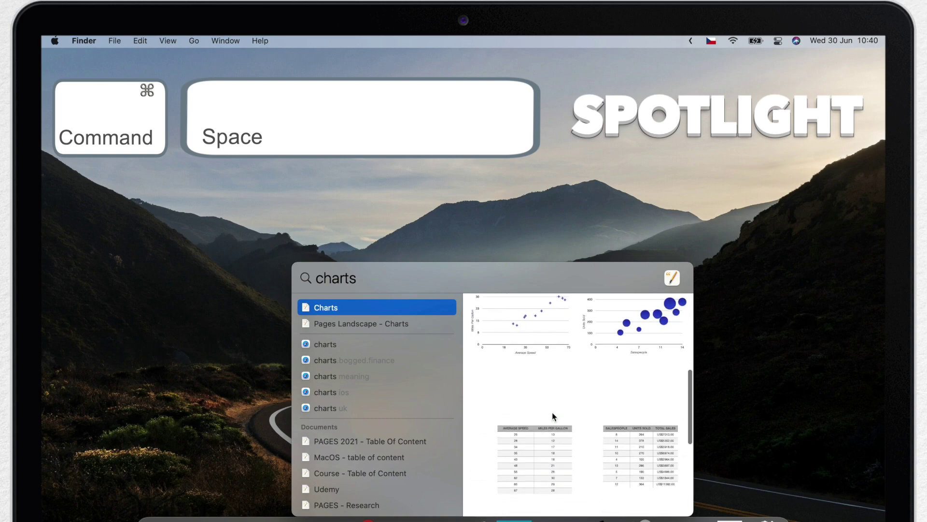
scroll(552, 412, up, 5)
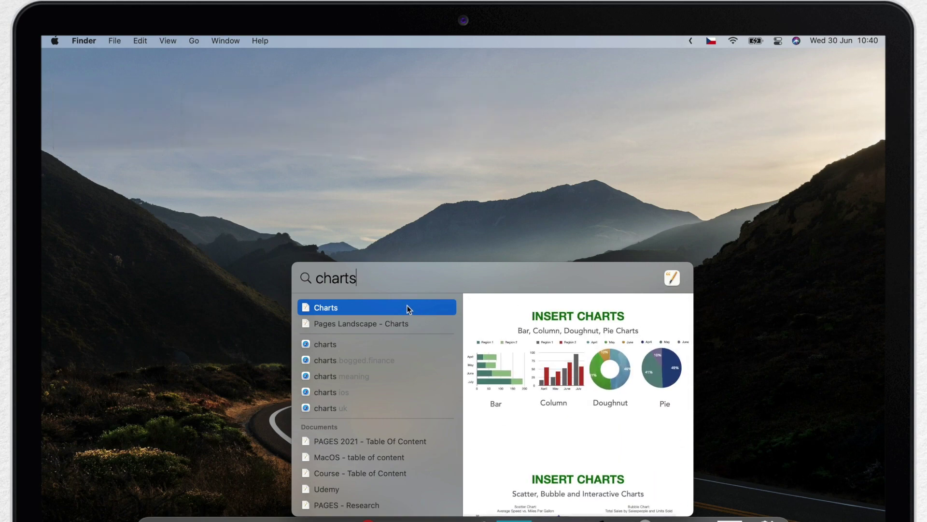
key(super+Return)
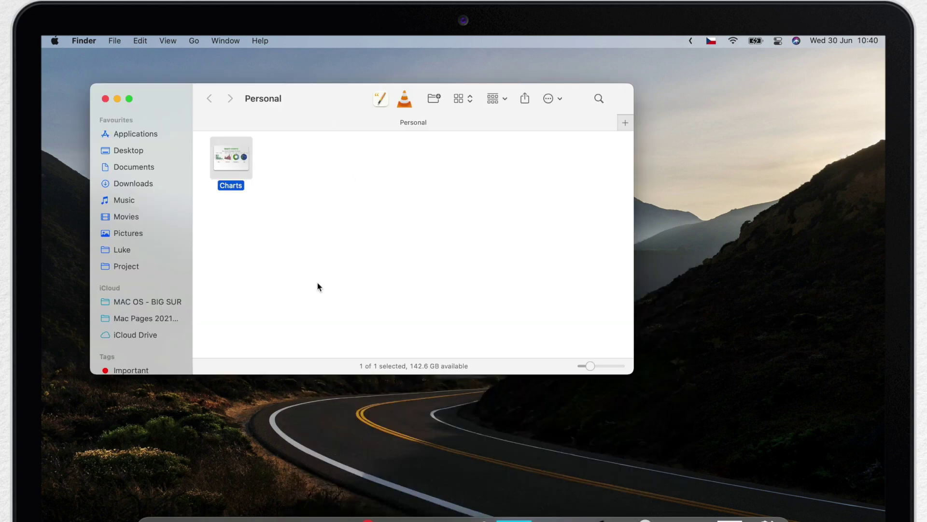
key(super+w)
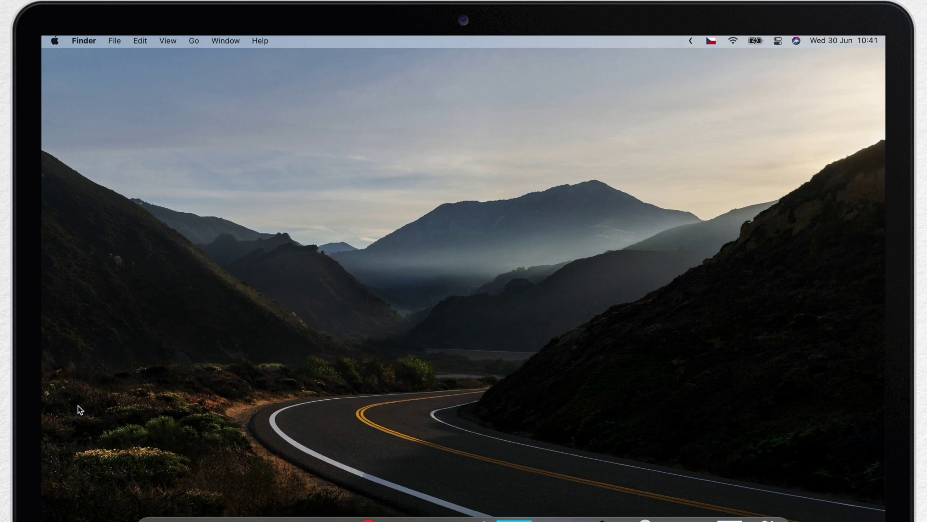
Search Spotlight for 'scatter chart' and open the Charts document from the results in Pages
key(super+space)
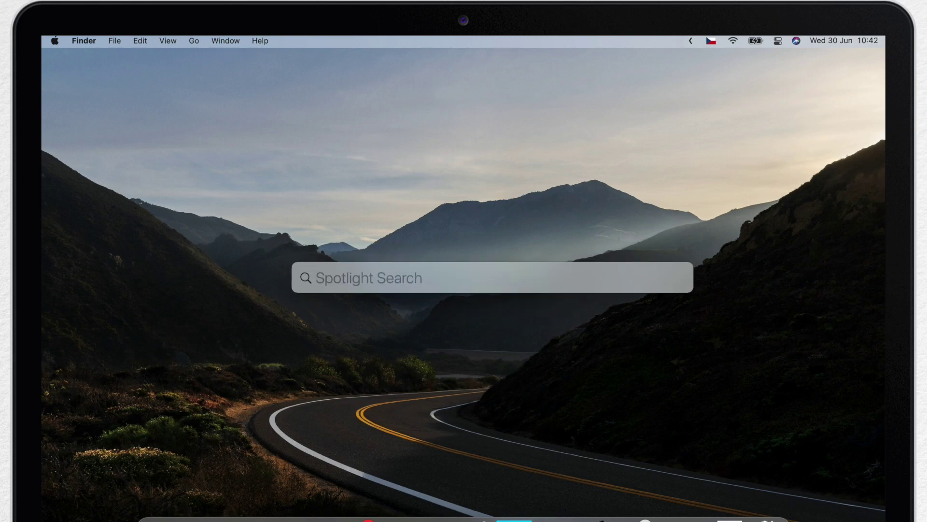
text(scatter chart)
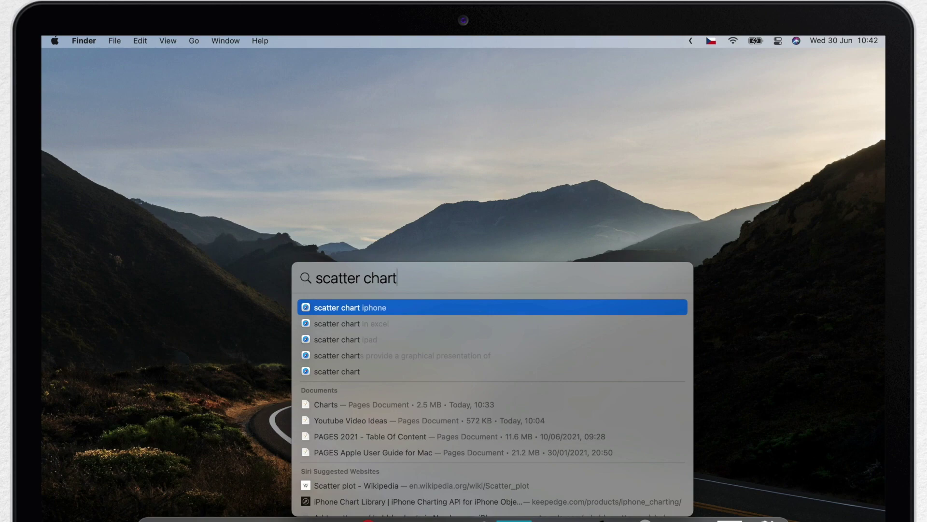
scroll(351, 396, down, 3)
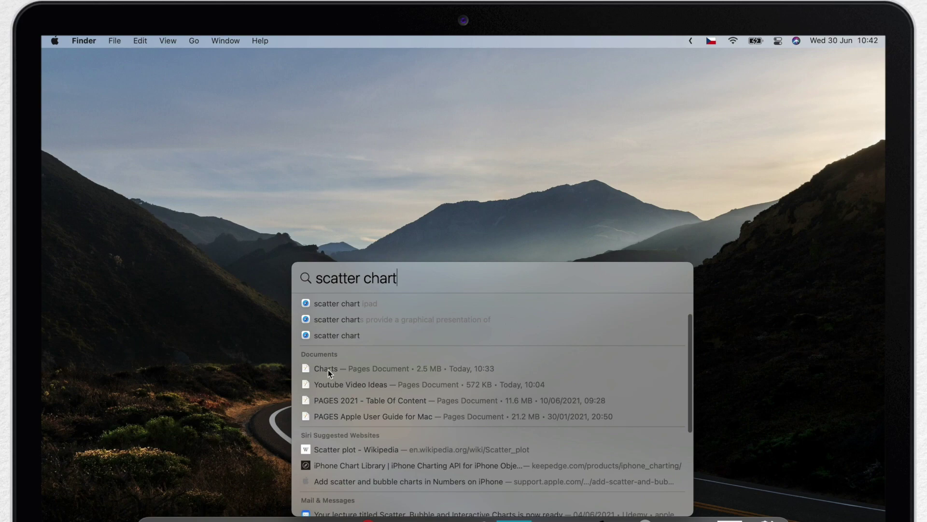
click(328, 369)
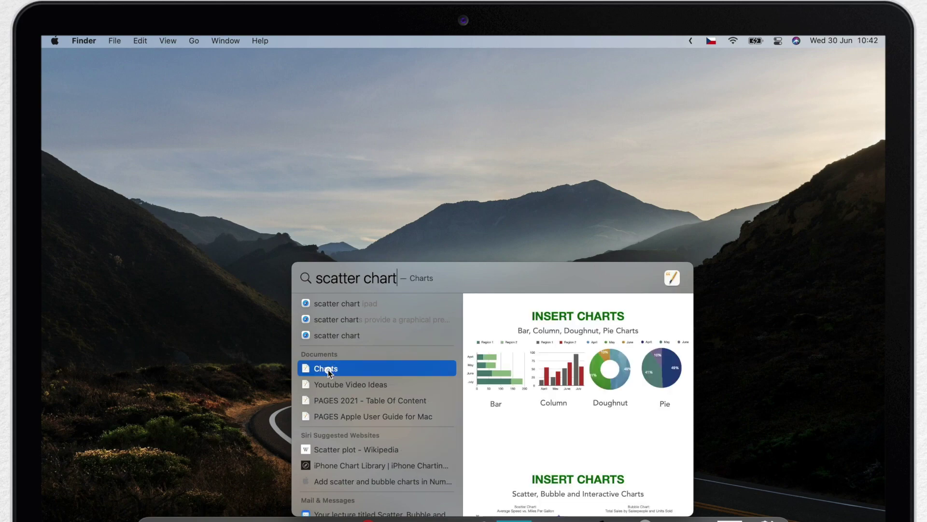
click(328, 369)
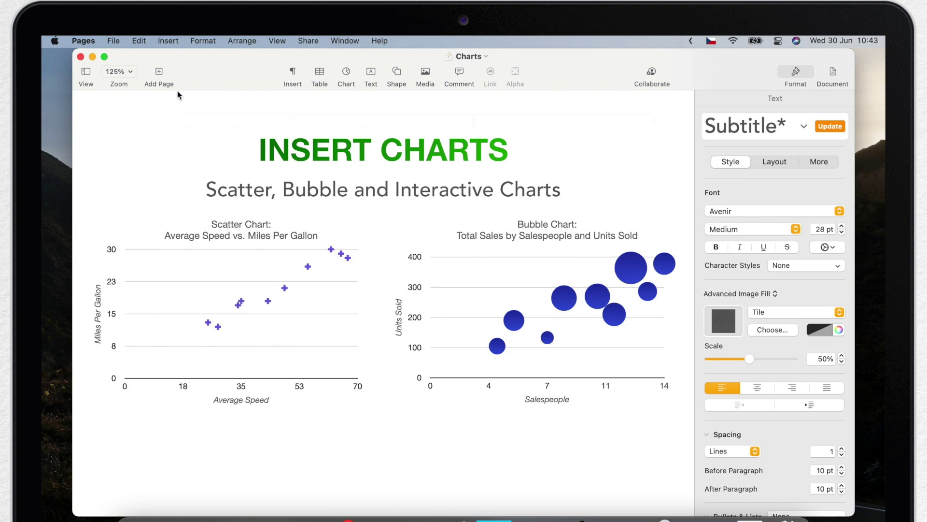
Export to PDF via File > Export To, keeping the name Charts in the Personal folder
click(114, 42)
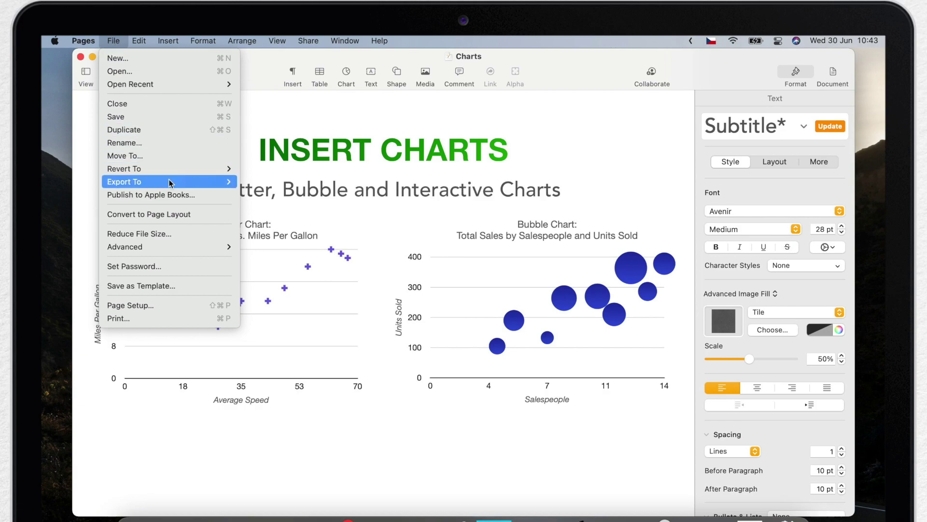
click(256, 182)
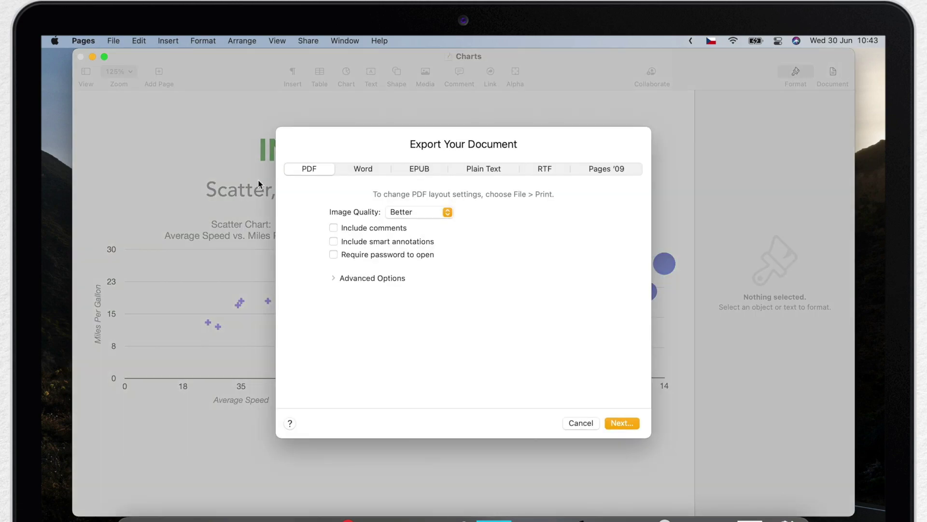
click(617, 421)
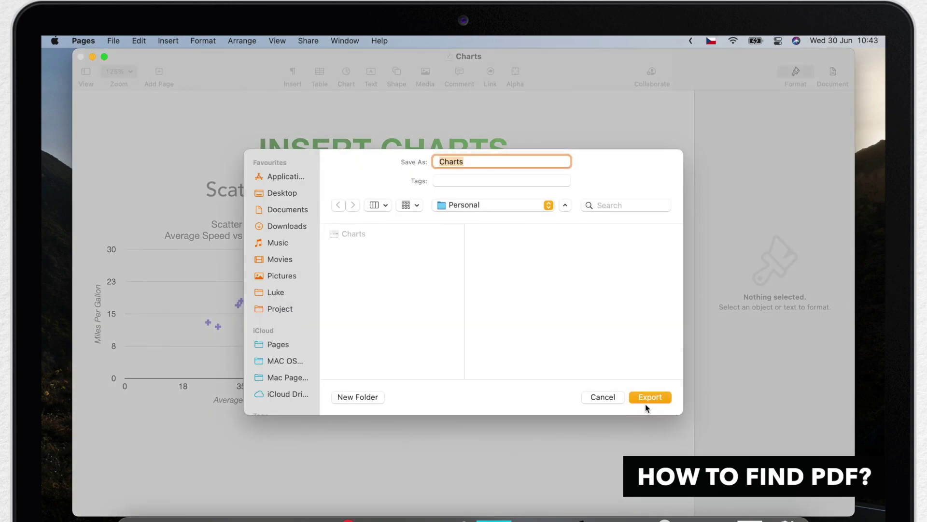
click(651, 397)
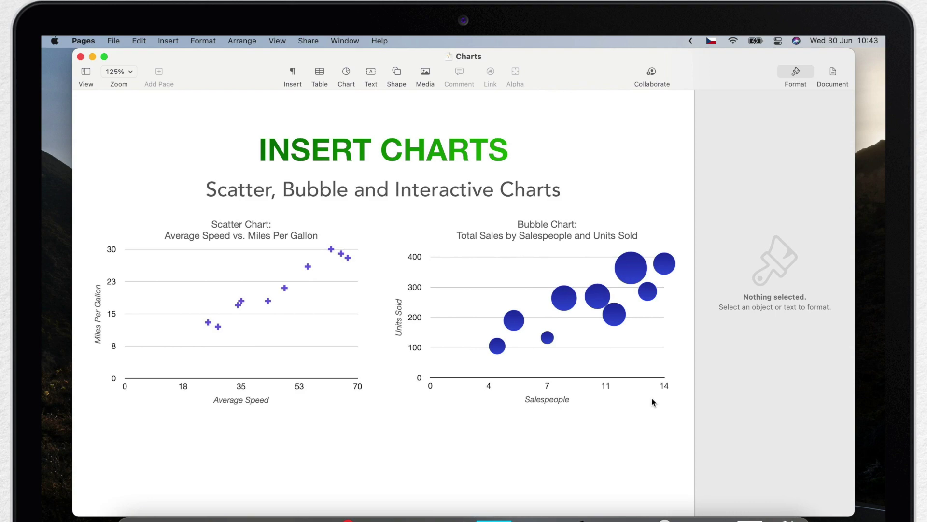
Check open Pages documents from the Dock icon's menu, then close the Charts window
click(115, 41)
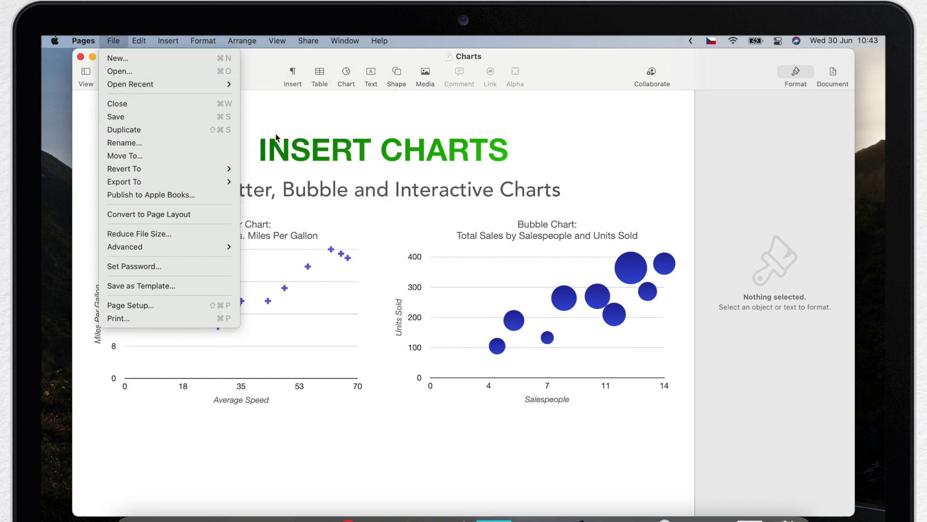
right_click(606, 518)
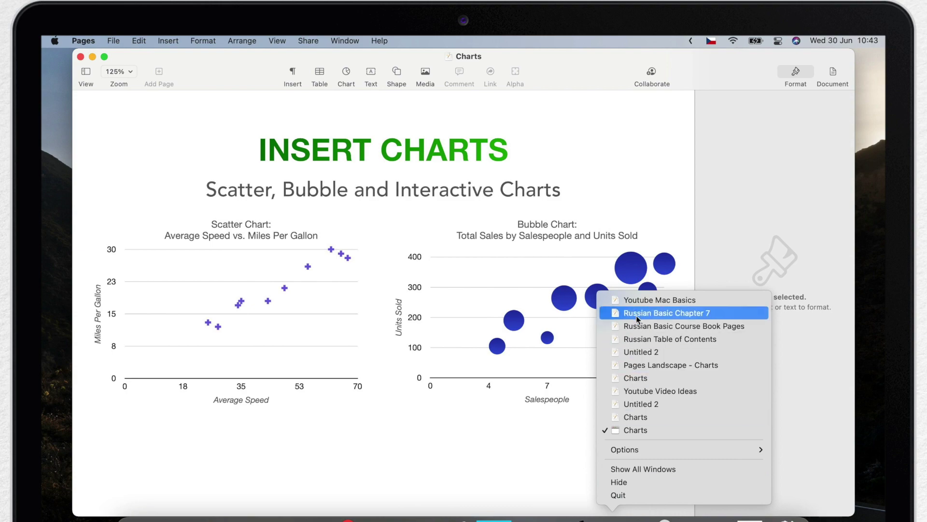
click(521, 452)
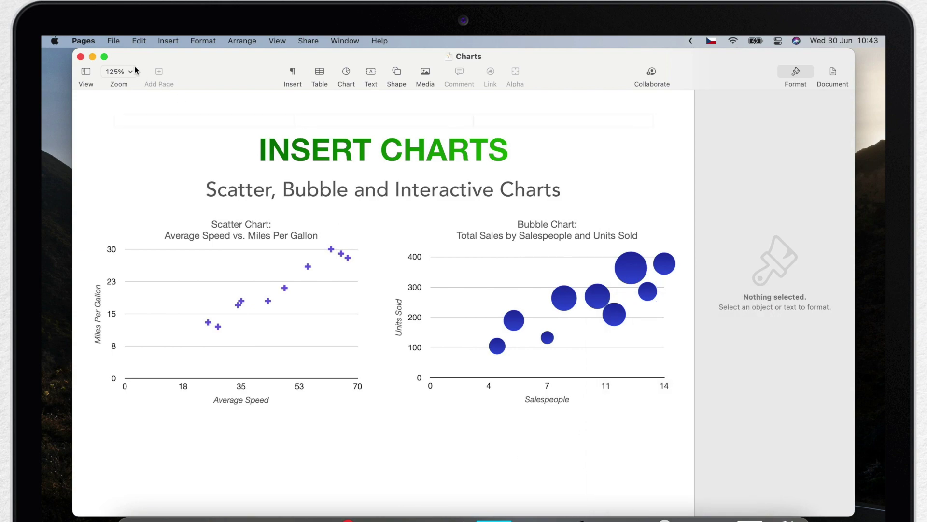
click(81, 57)
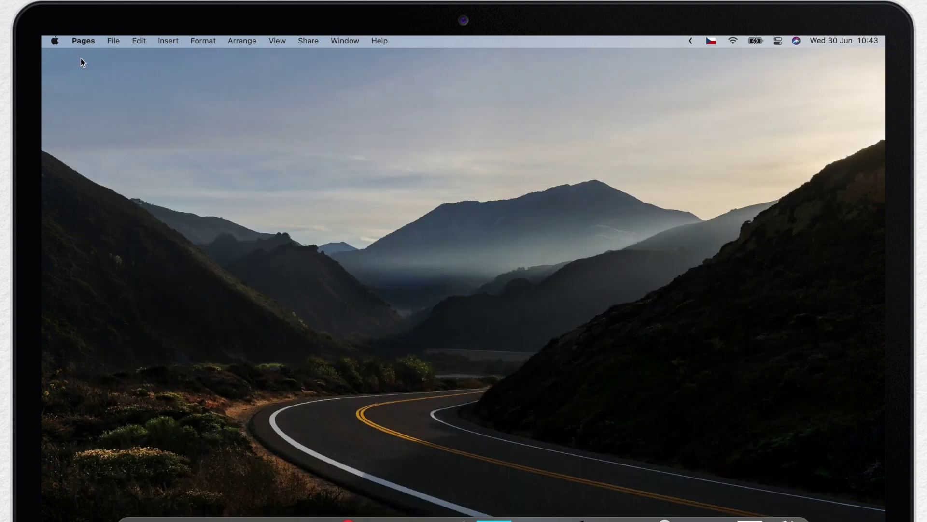
Open Finder's Recents and select the two Charts files to view where each is stored
click(248, 248)
click(196, 41)
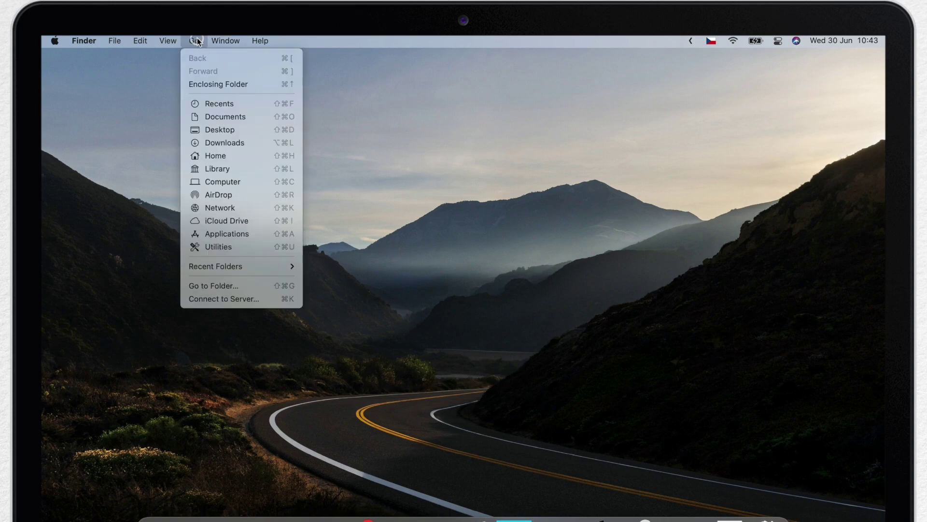
click(218, 103)
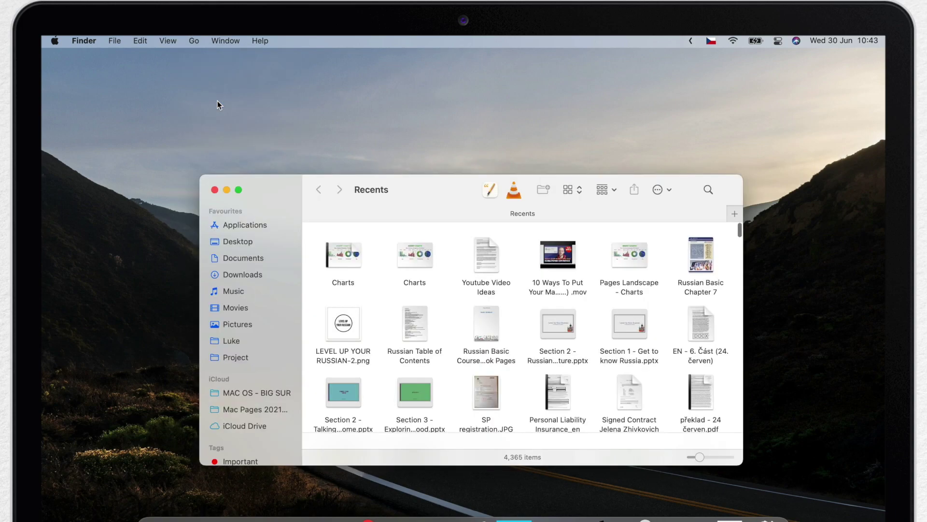
click(337, 245)
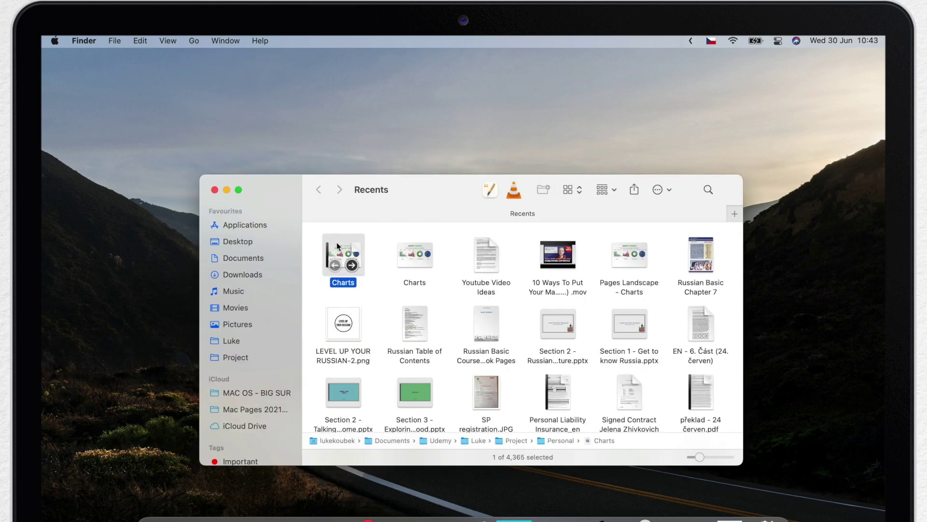
click(414, 253)
click(343, 253)
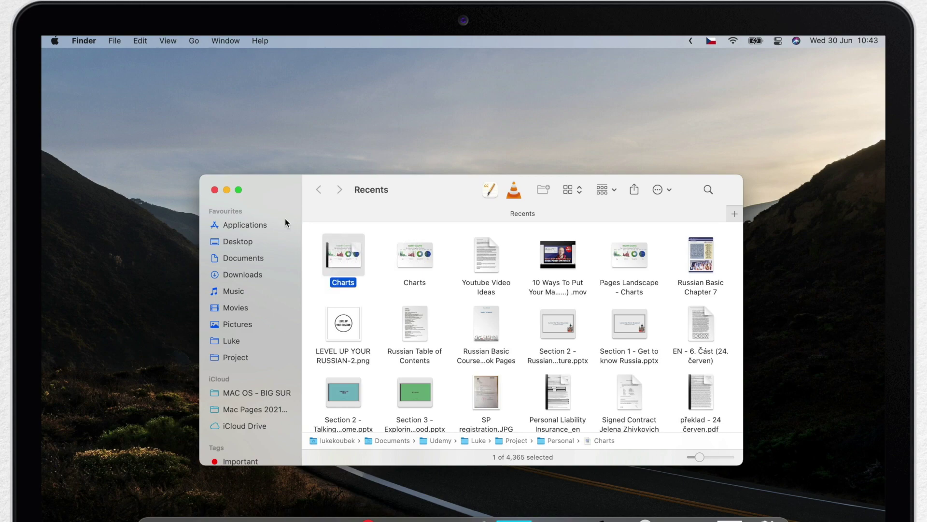
Close the Recents window and search Spotlight for 'charts pdf'
click(215, 190)
key(super+space)
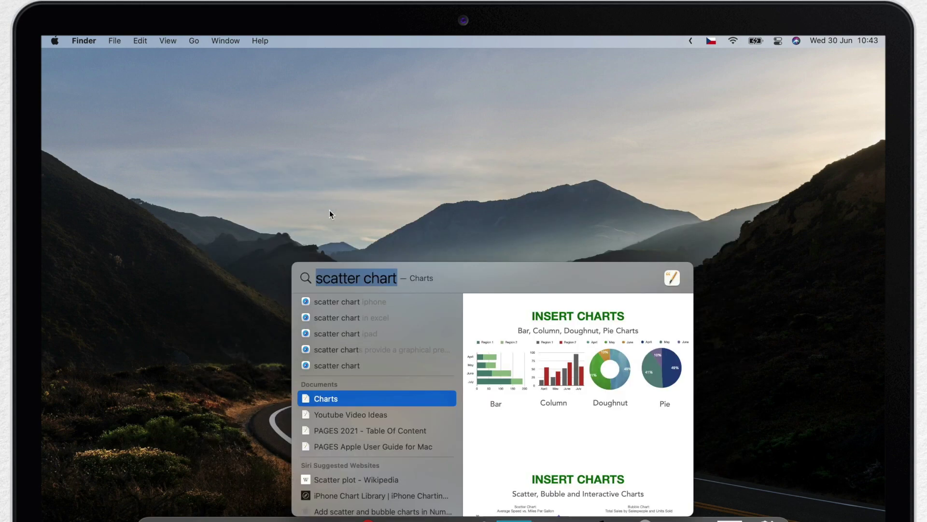
text(charts pdf)
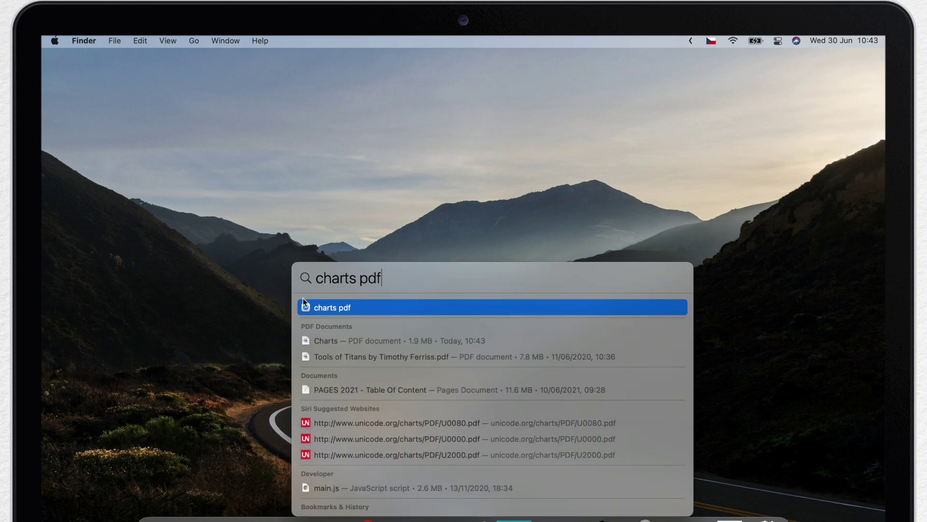
Open the Charts PDF in Preview, scroll to page 2, then close it
click(384, 341)
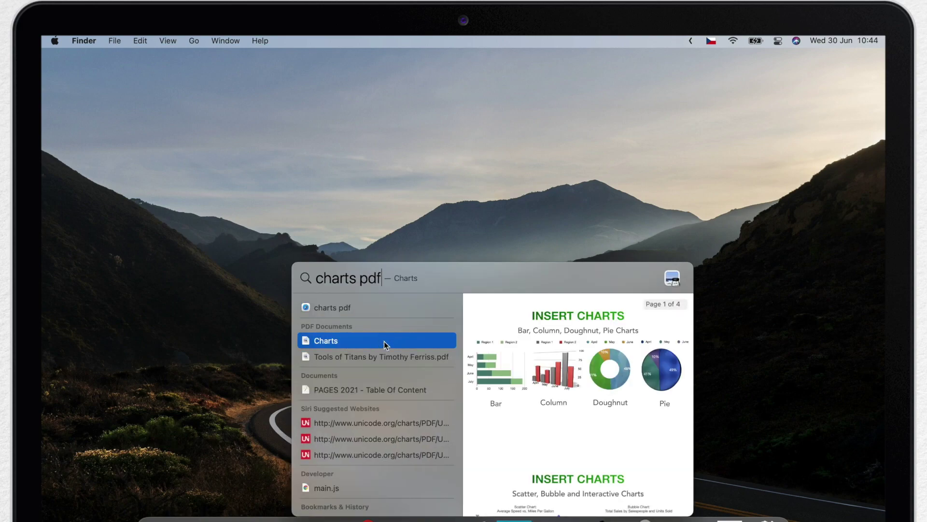
double_click(384, 341)
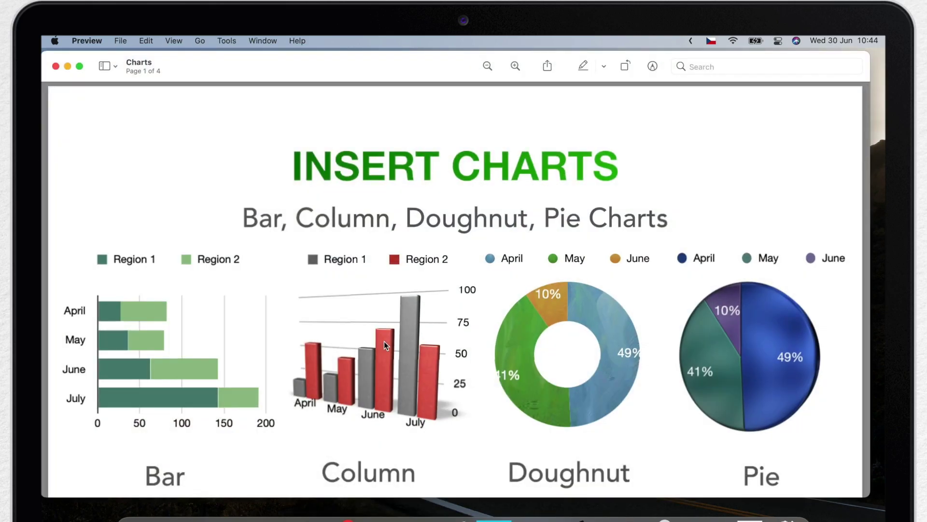
scroll(384, 341, down, 15)
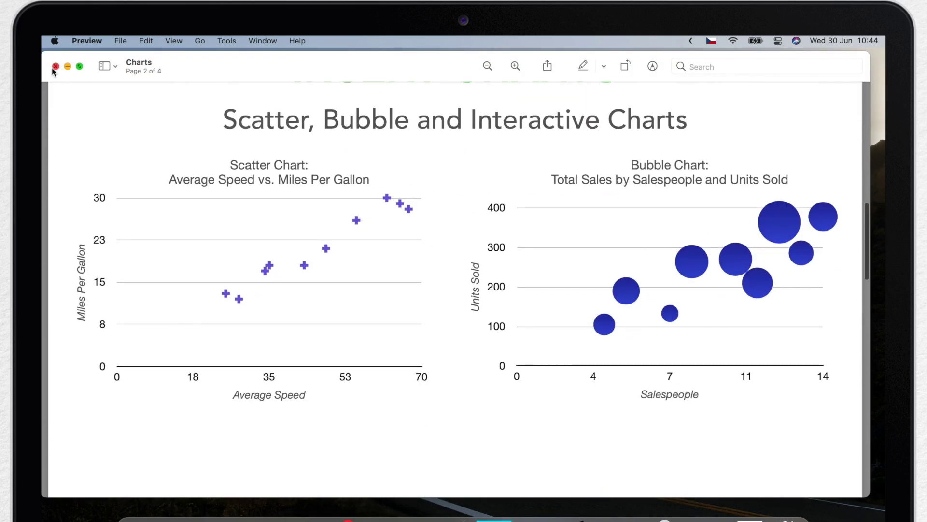
click(55, 66)
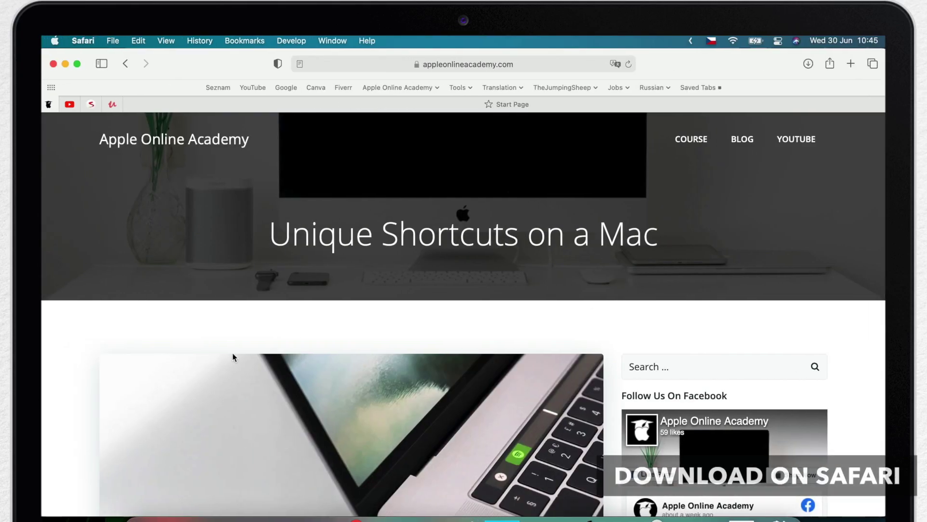
Download the free macOS Big Sur shortcuts file from the page's Download section
scroll(270, 362, down, 20)
scroll(321, 348, up, 5)
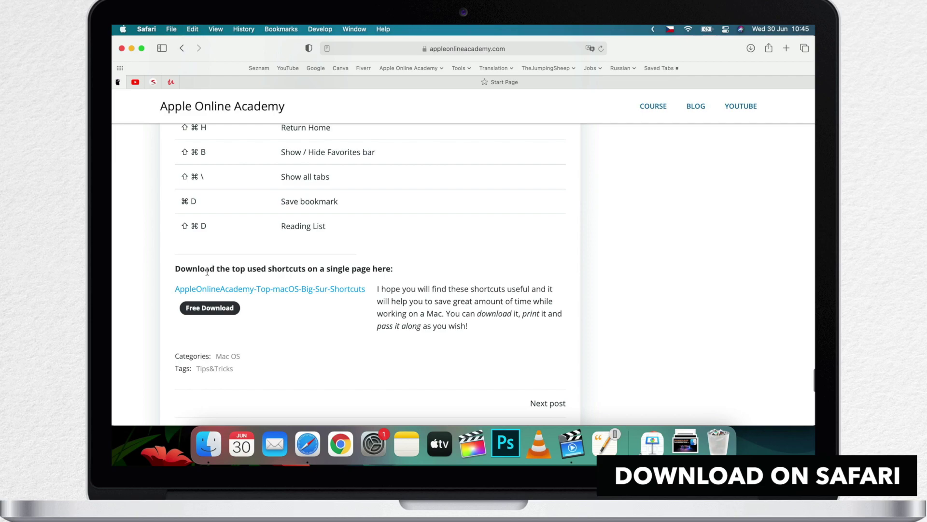
click(210, 309)
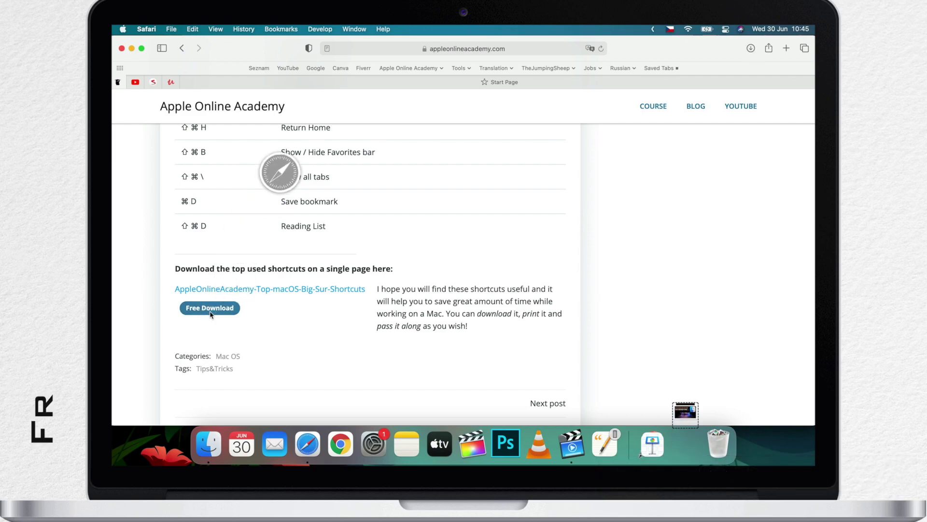
View the Top macOS Big Sur Shortcuts PDF from the Downloads stack, then close Preview
click(686, 440)
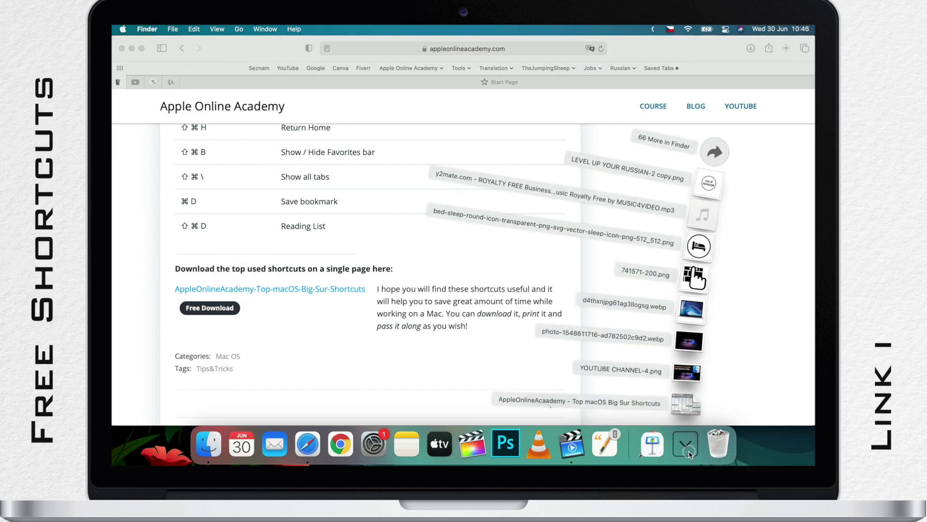
click(688, 402)
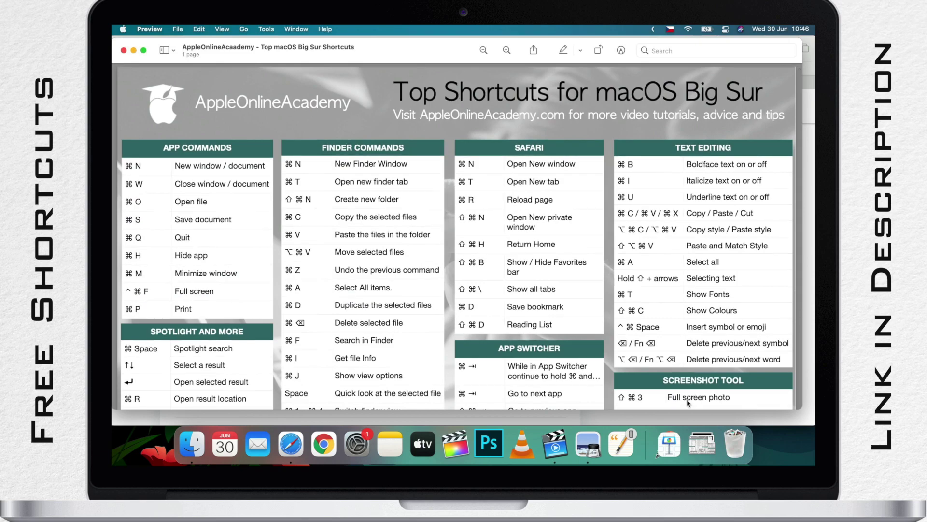
scroll(459, 324, down, 5)
scroll(459, 324, up, 5)
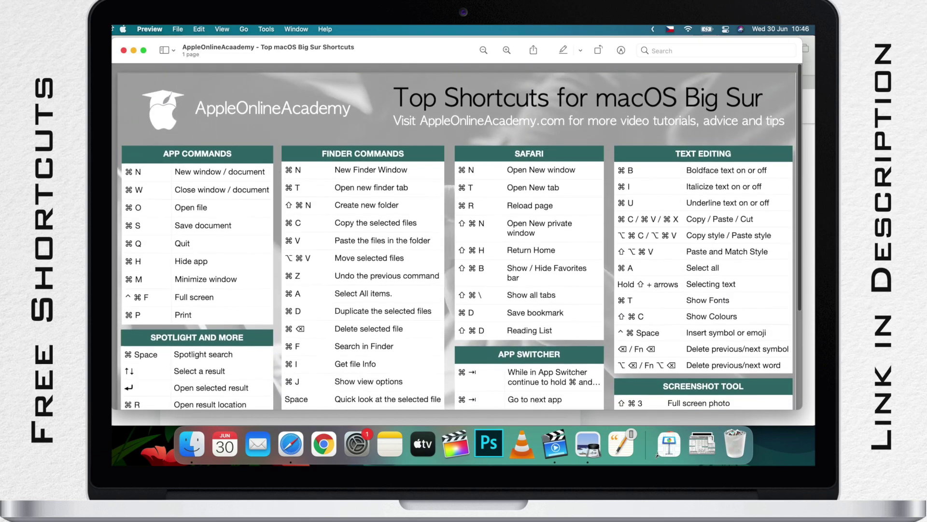
click(123, 51)
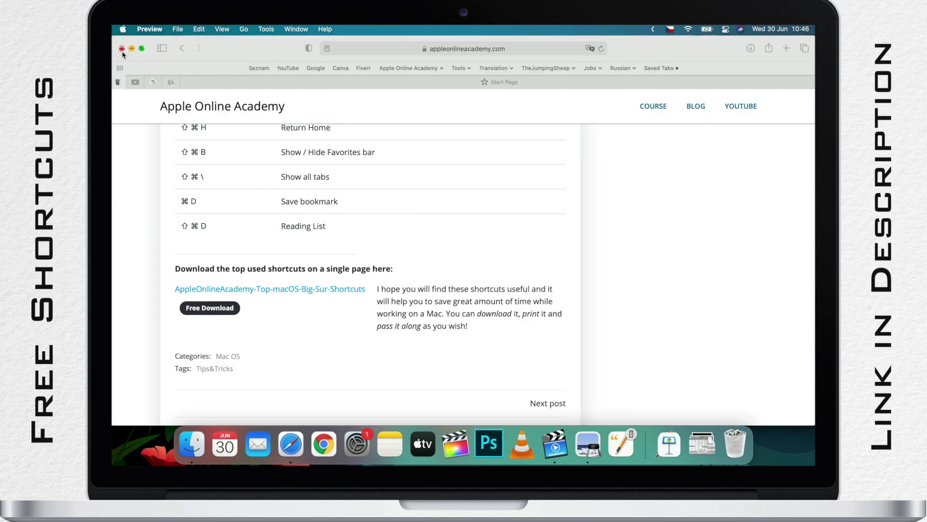
Save the linked shortcuts zip to the Desktop and show Safari's recent downloads list
right_click(267, 289)
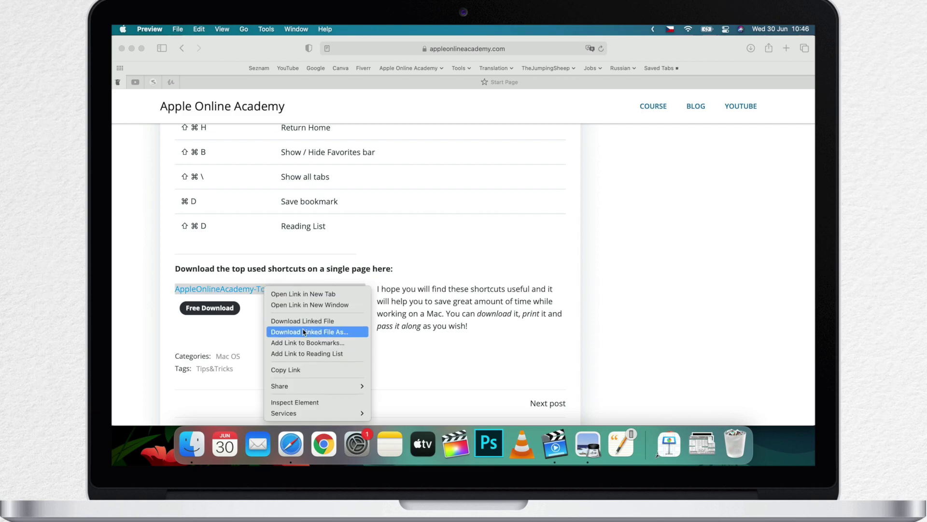
click(307, 332)
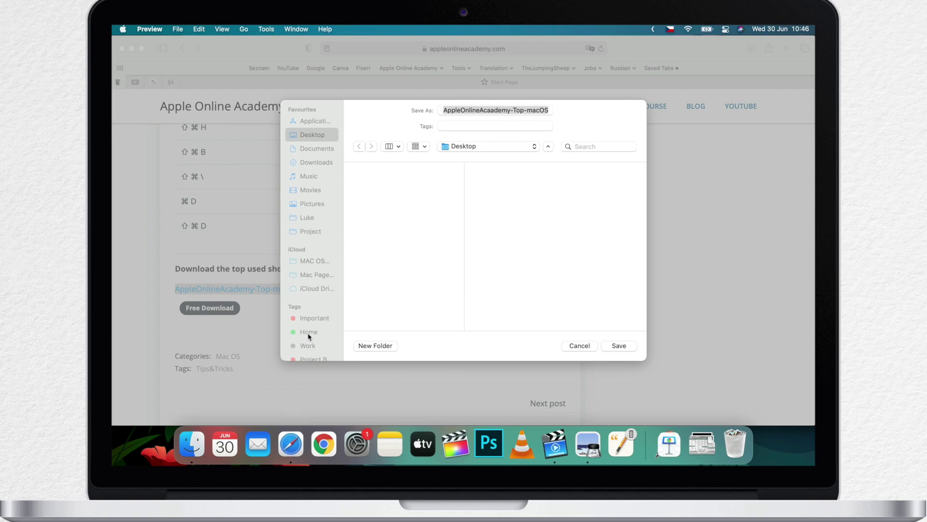
click(620, 346)
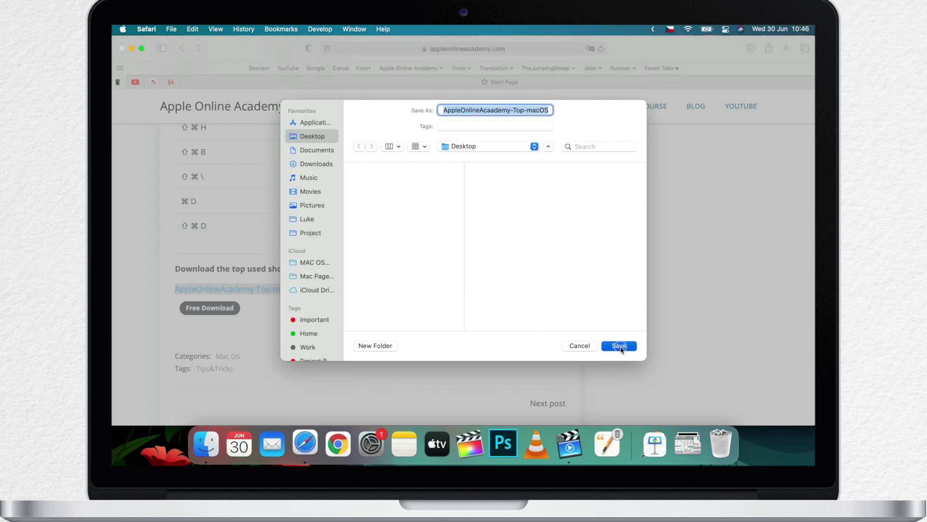
click(750, 50)
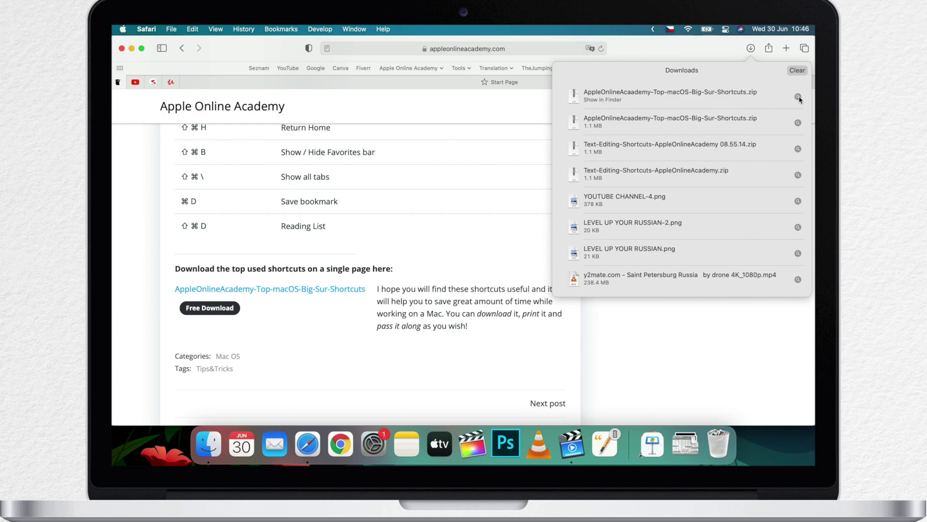
Reveal AppleOnlineAcaademy-Top-macOS-Big-Sur-Shortcuts.zip in the Desktop folder, then close that window
click(798, 97)
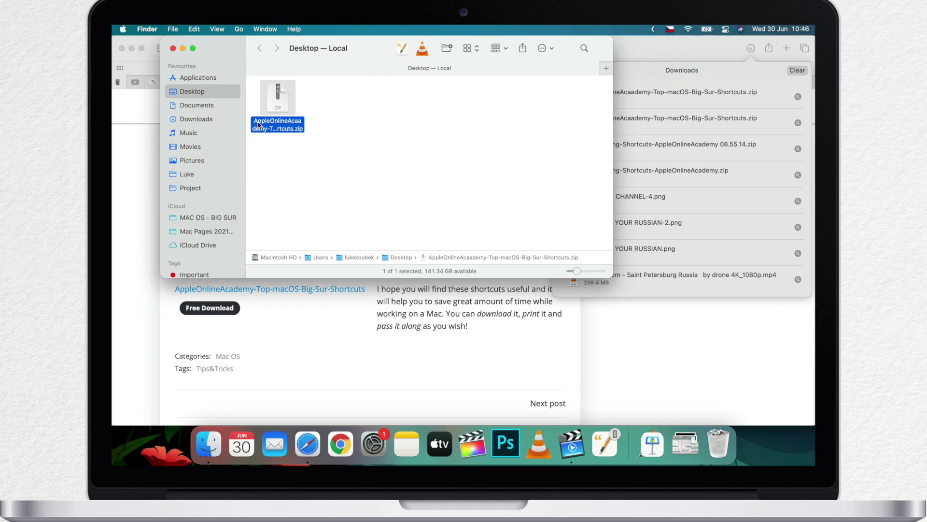
click(173, 48)
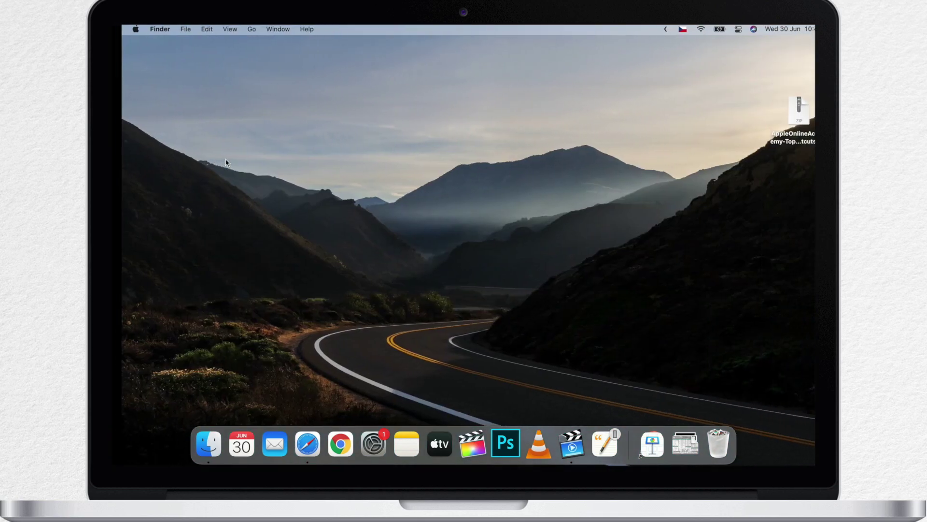